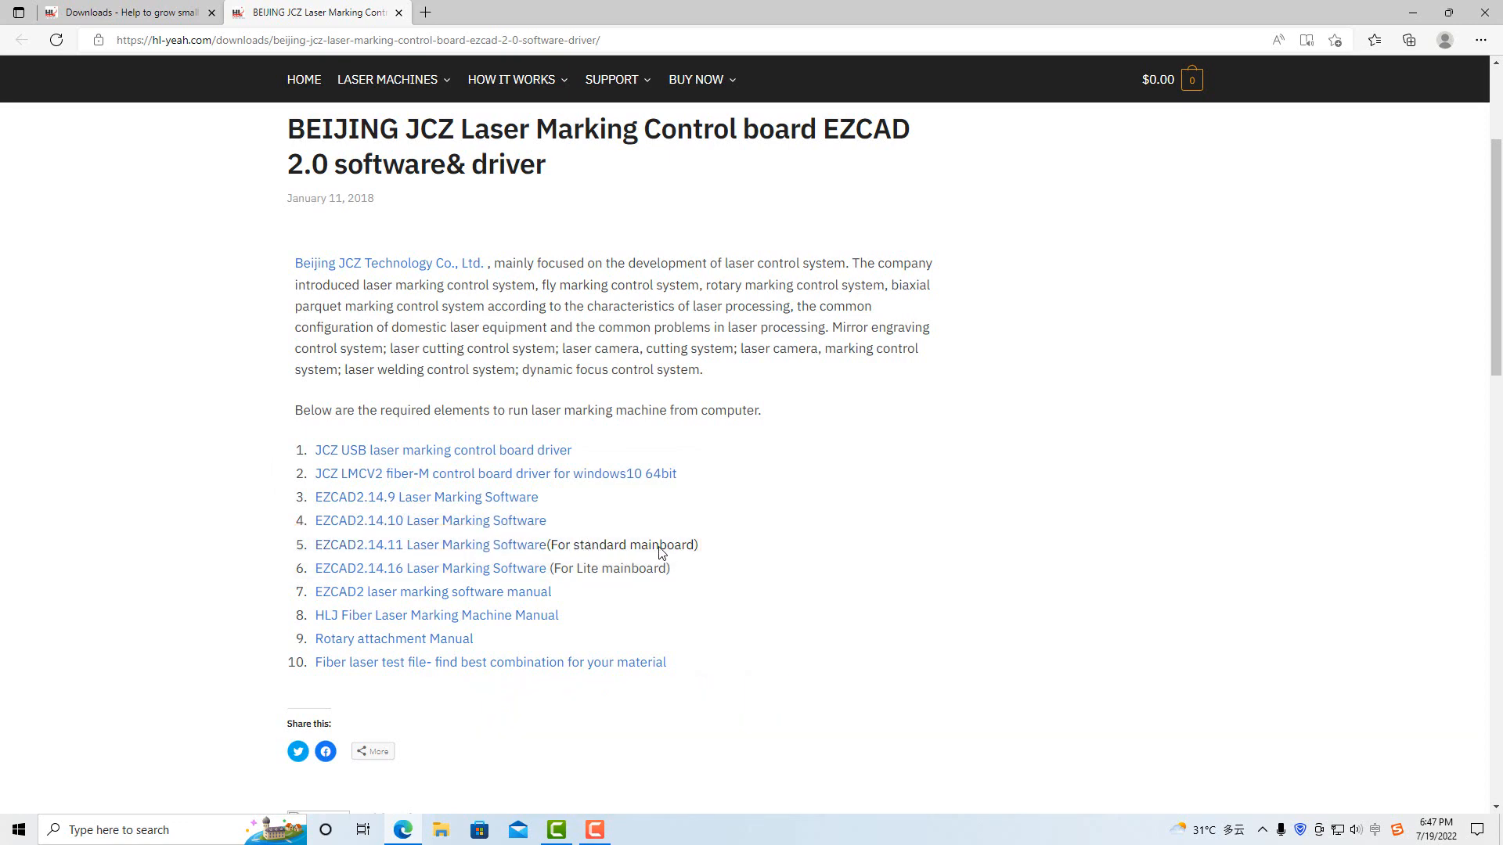
Download the JCZ LMCV2 fiber-M board driver for Windows 10 64bit and the EZCAD2.14.11 Laser Marking Software, then minimize the browser
click(584, 480)
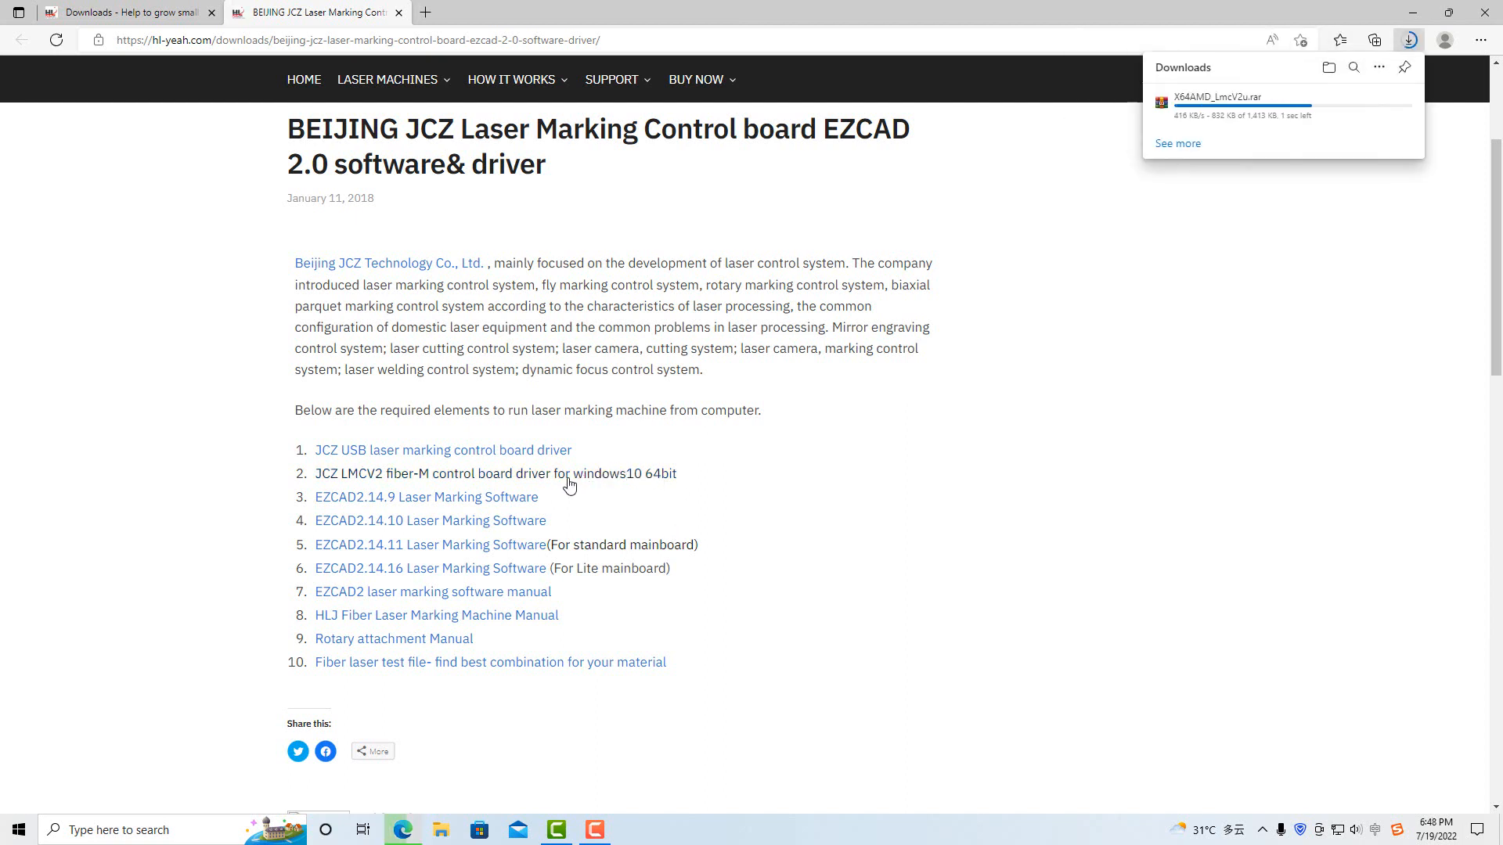
click(458, 552)
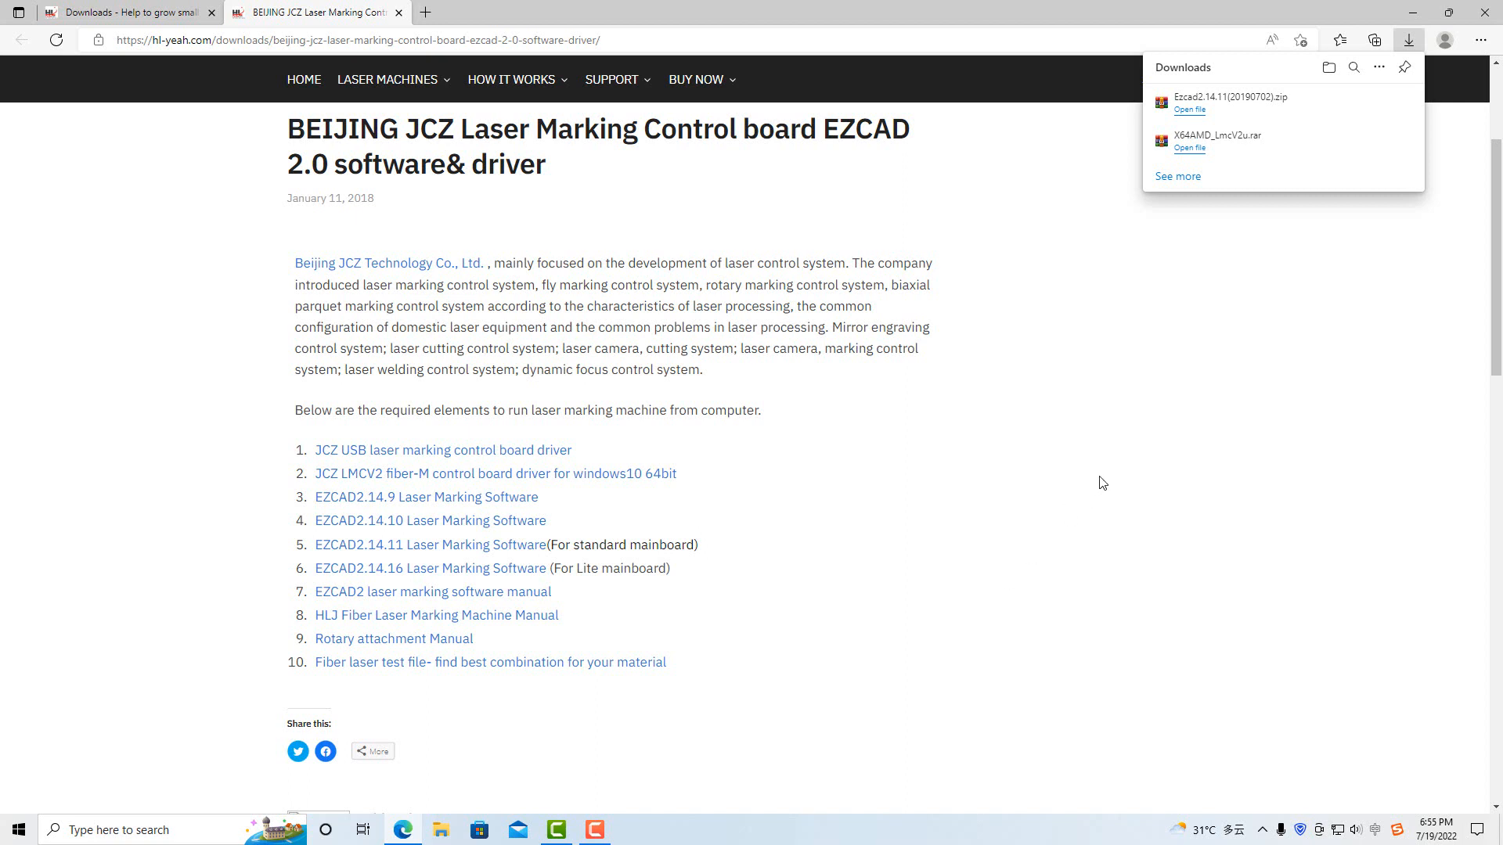
click(1416, 14)
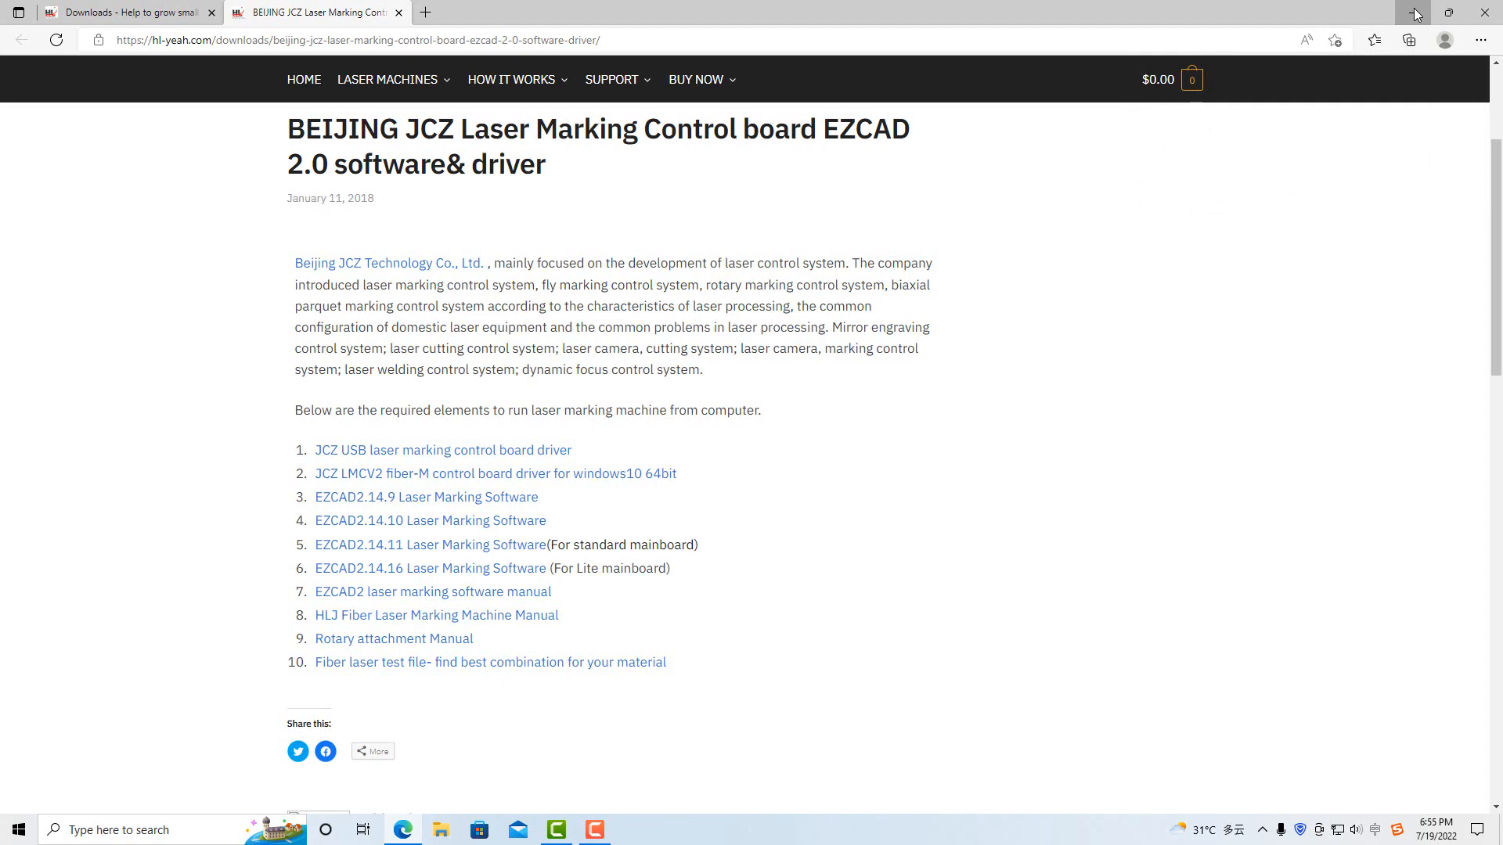
click(1416, 13)
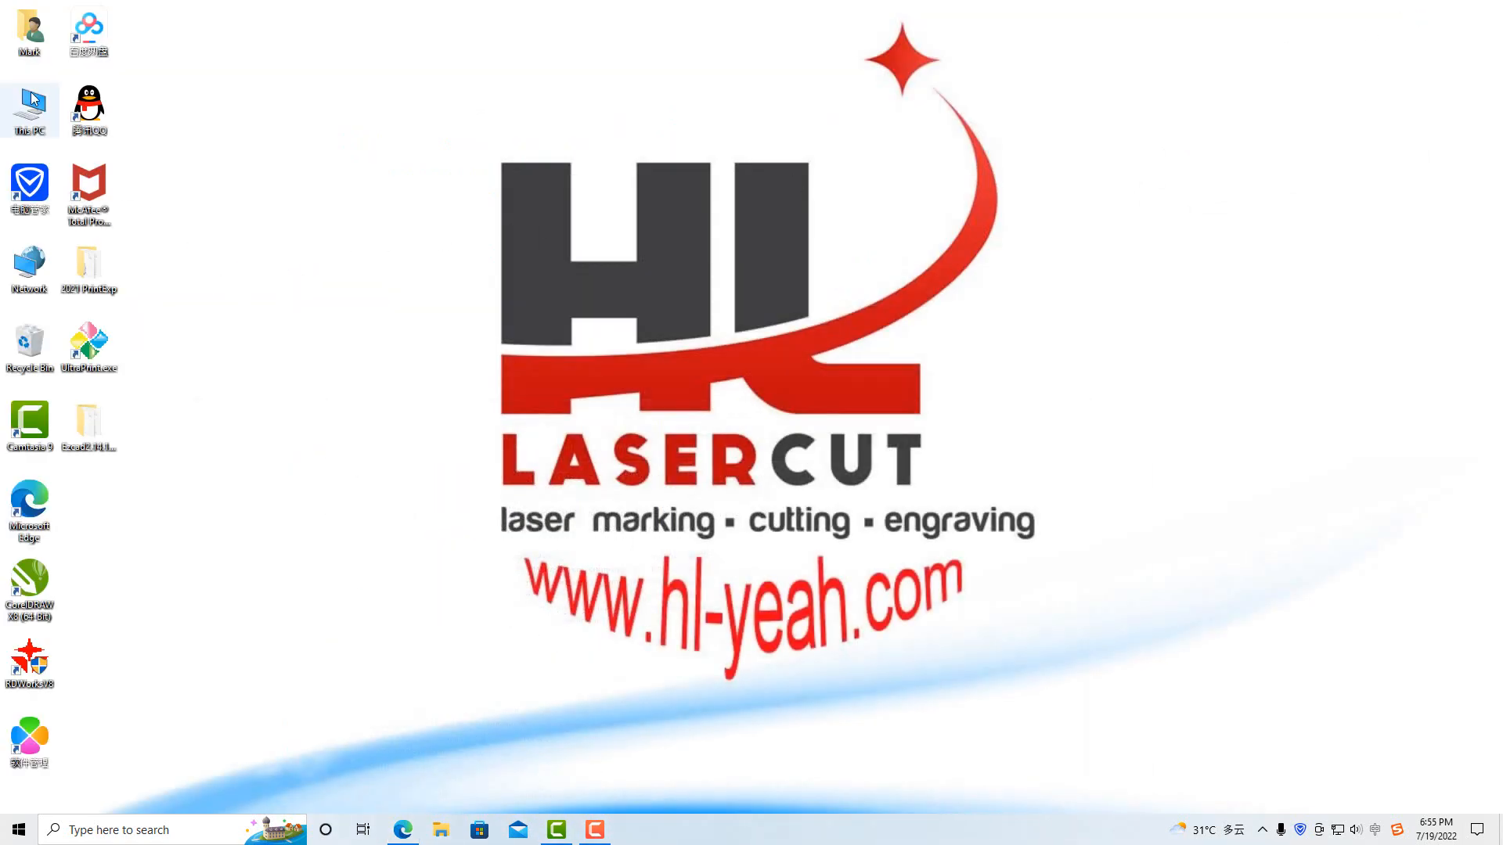
Extract the Ezcad2.14.11(20190702) and X64AMD_LmcV2u archives into folders inside Downloads
double_click(30, 35)
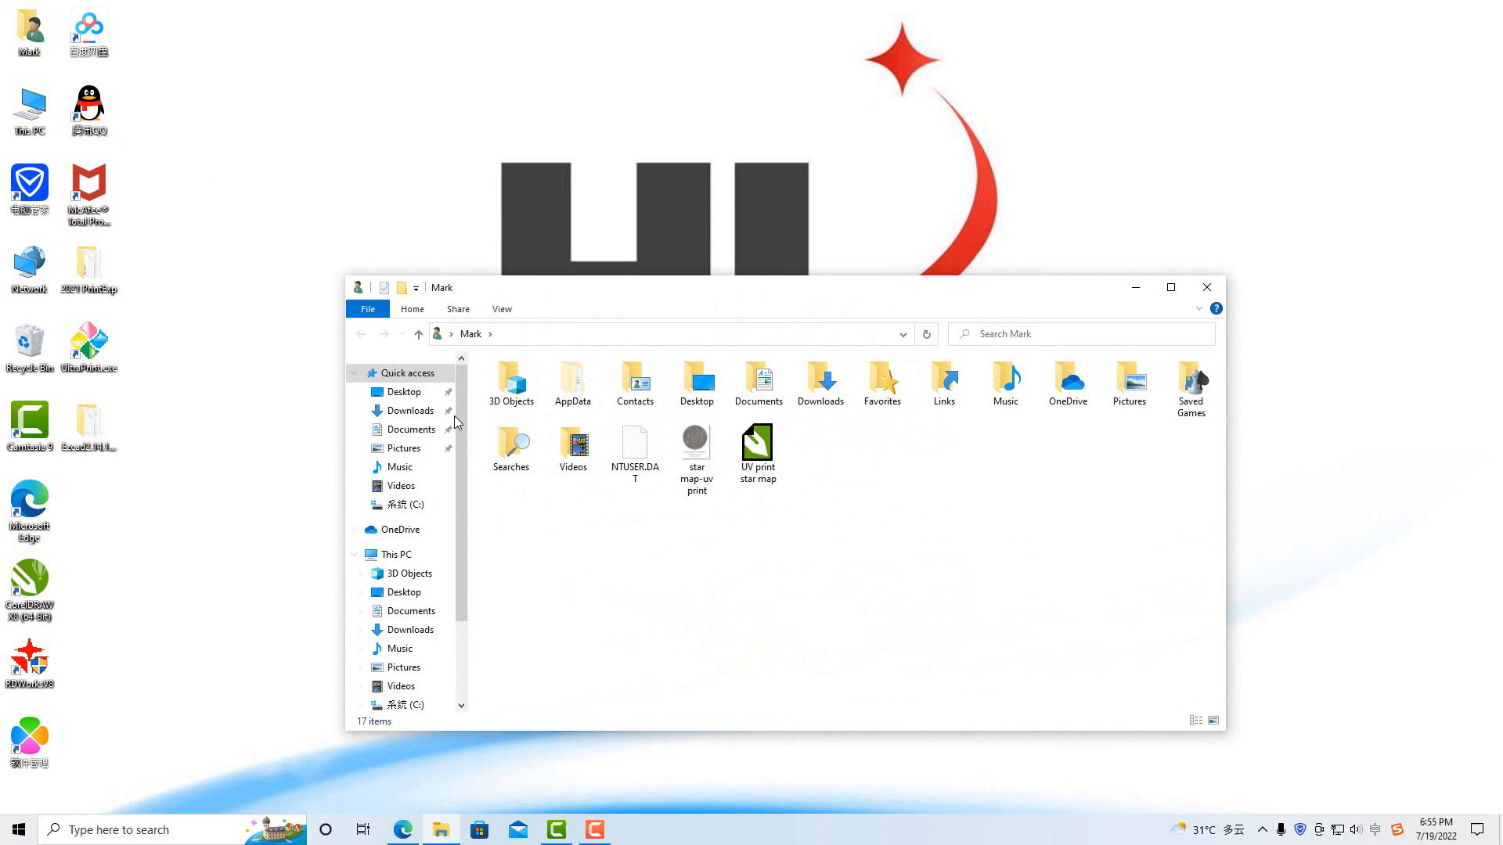
click(415, 411)
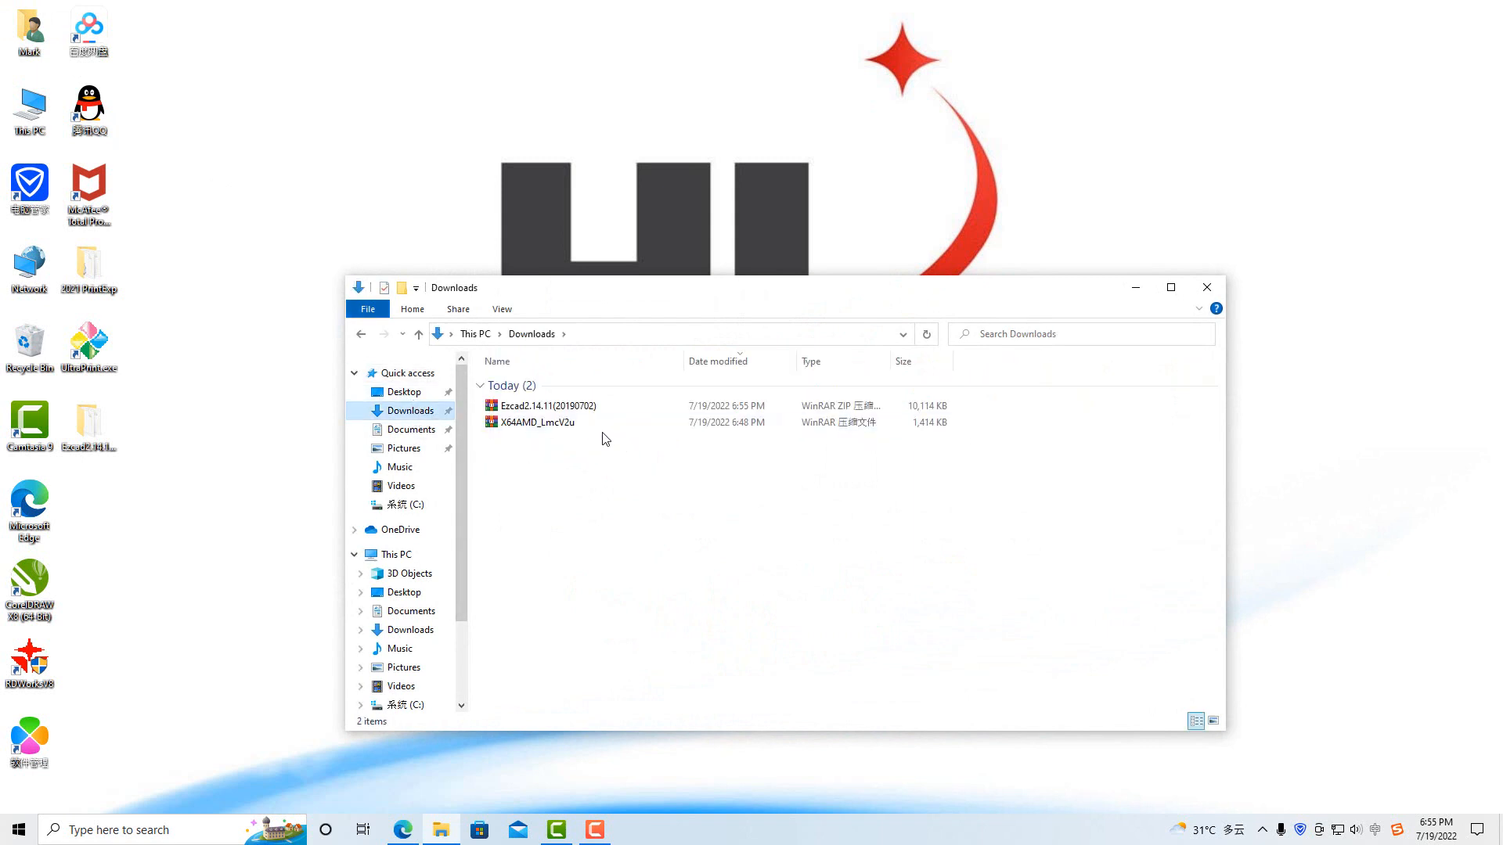
click(557, 408)
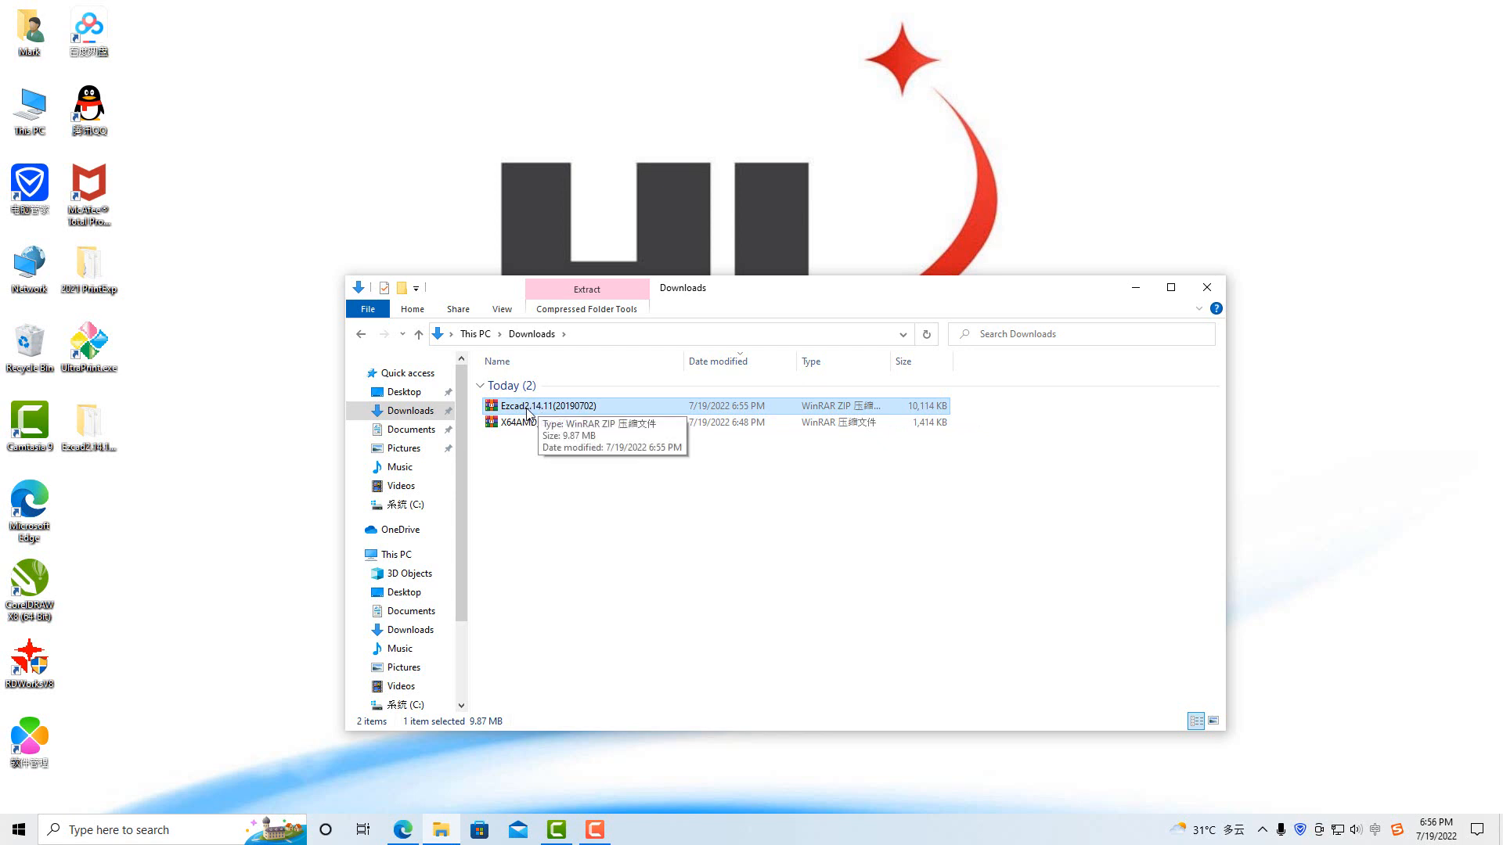
right_click(528, 413)
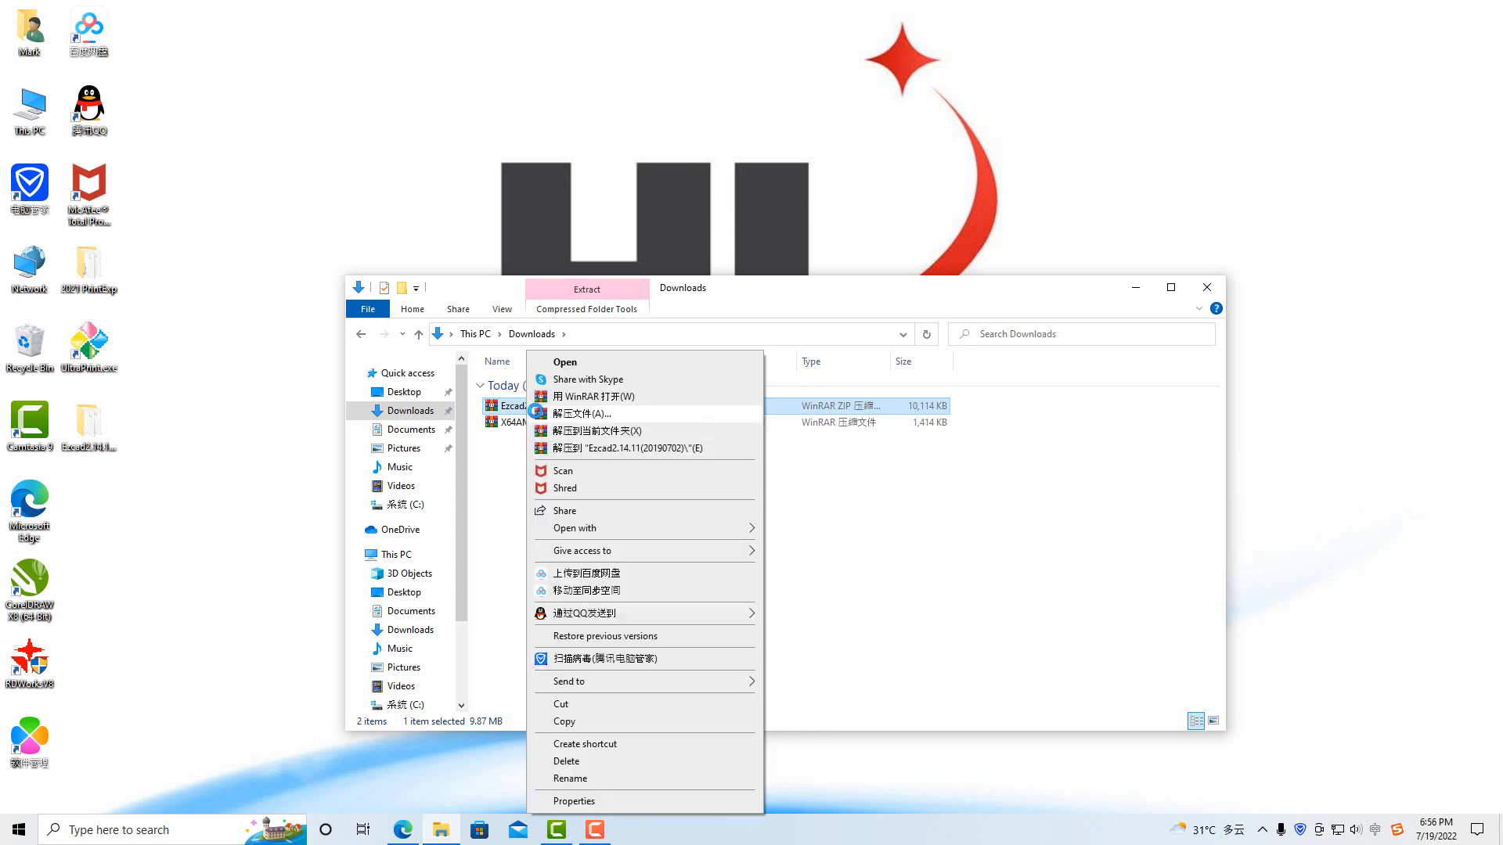
click(568, 431)
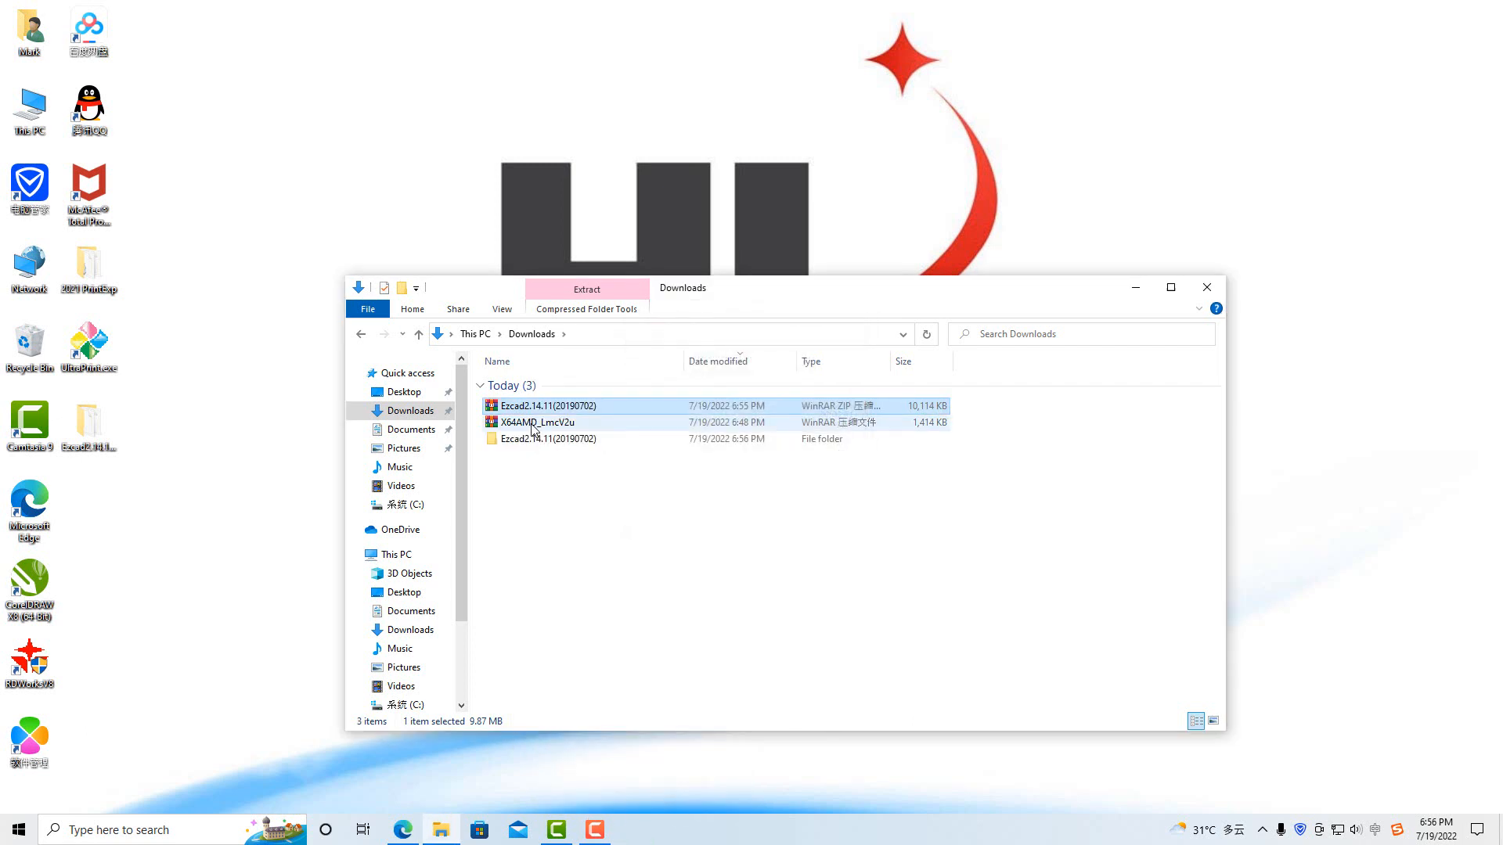
click(532, 426)
right_click(533, 427)
click(592, 450)
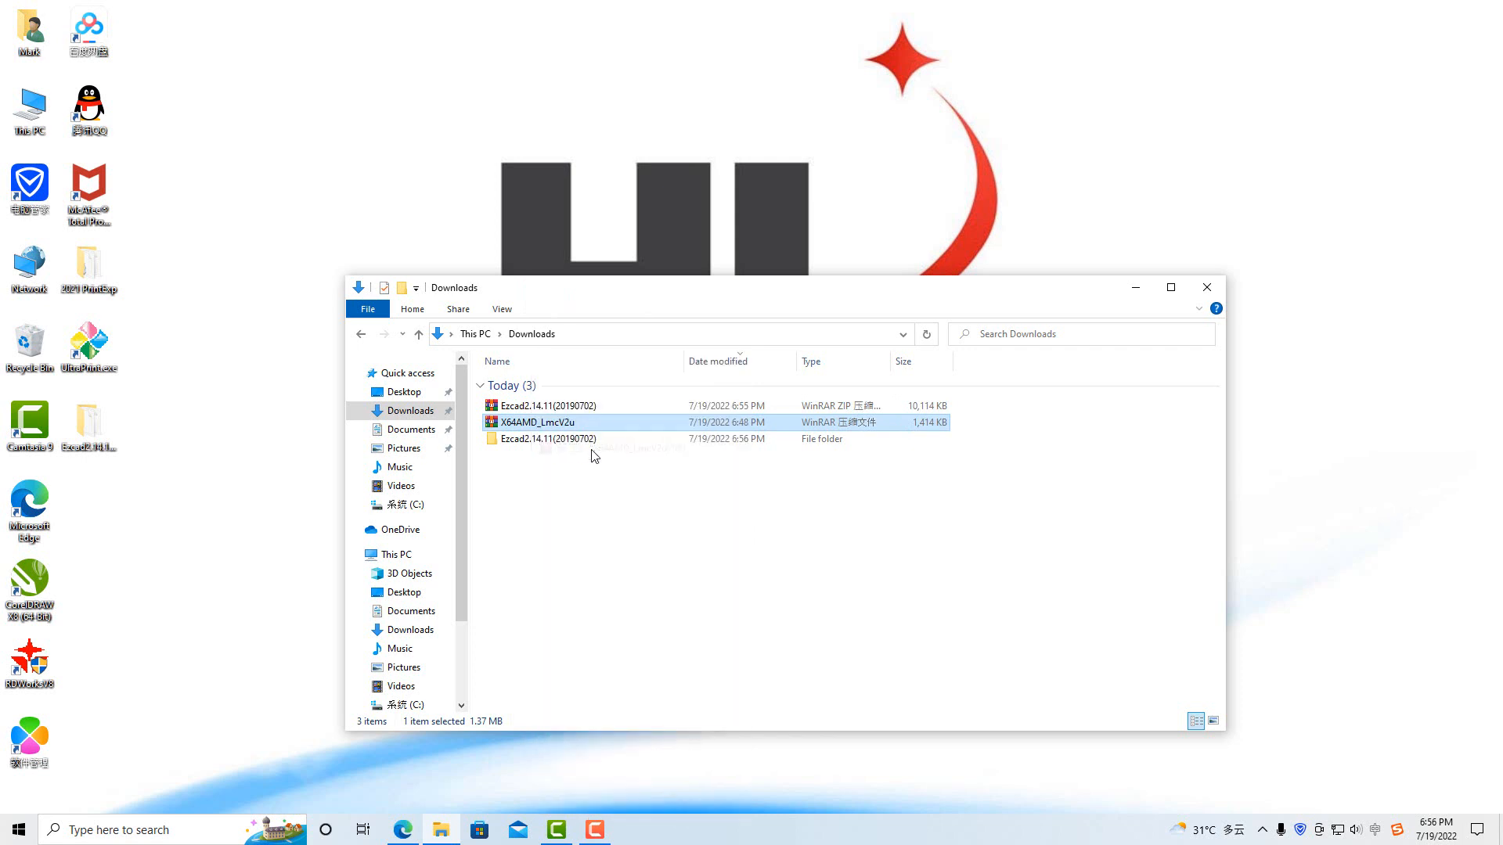
Move the extracted Ezcad2.14.11(20190702) and X64AMD_LmcV2u folders from Downloads to the desktop and minimize the Downloads window
drag(600, 507, 542, 446)
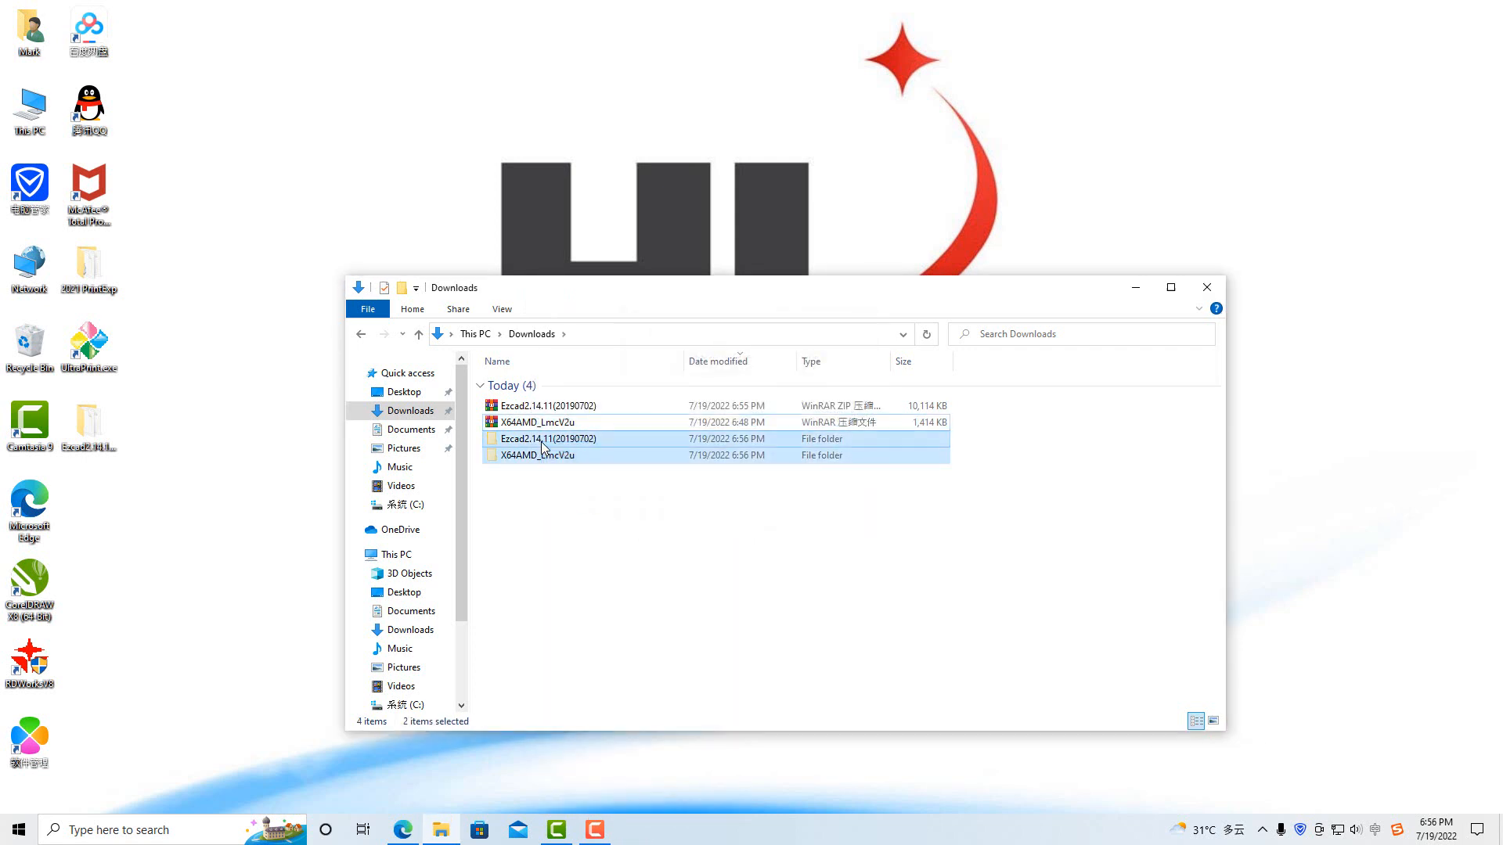
click(100, 502)
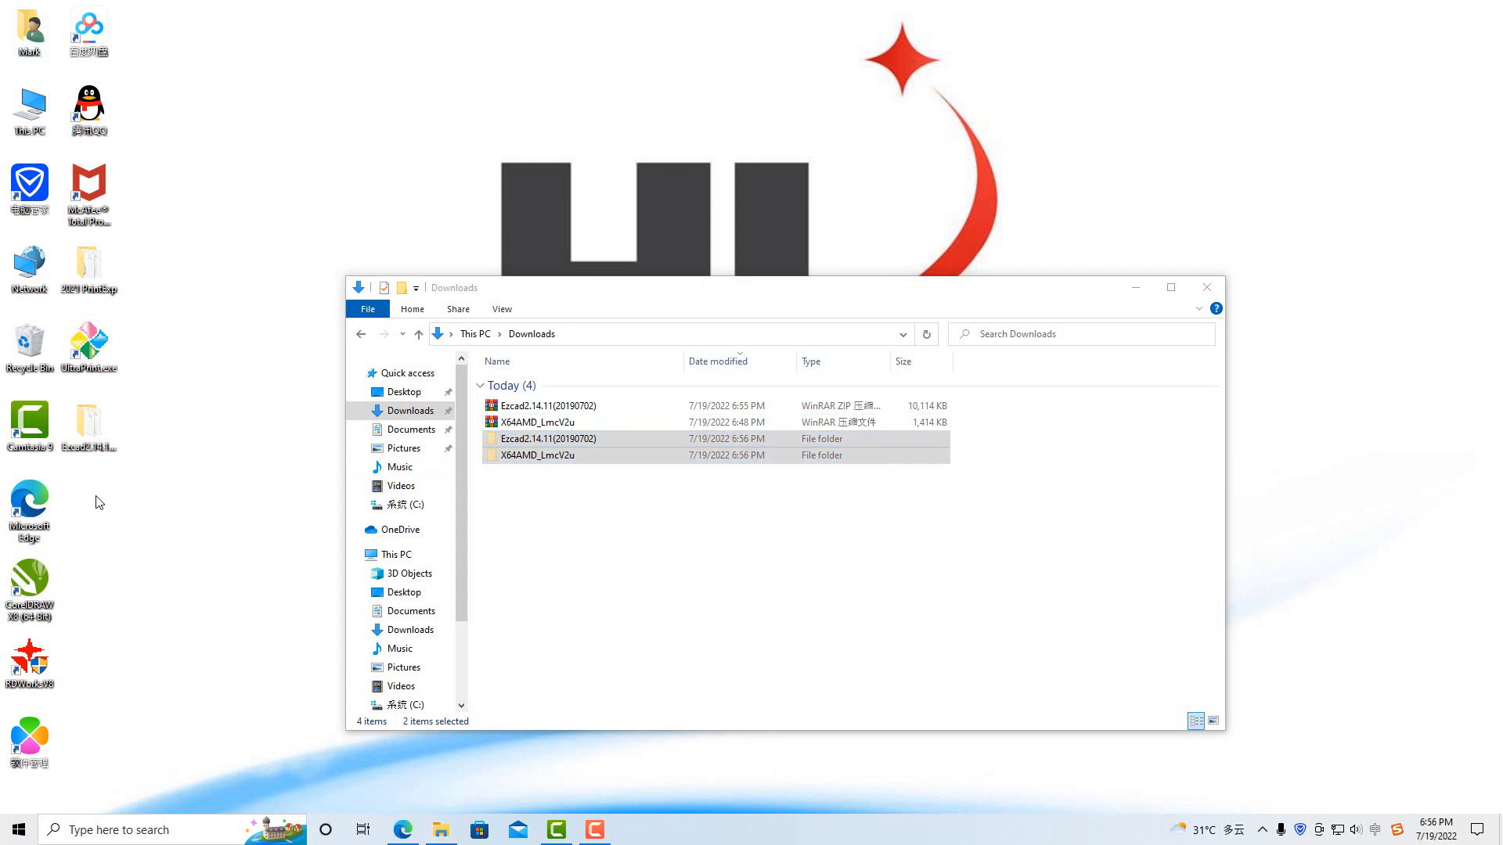
key(ctrl+v)
click(189, 485)
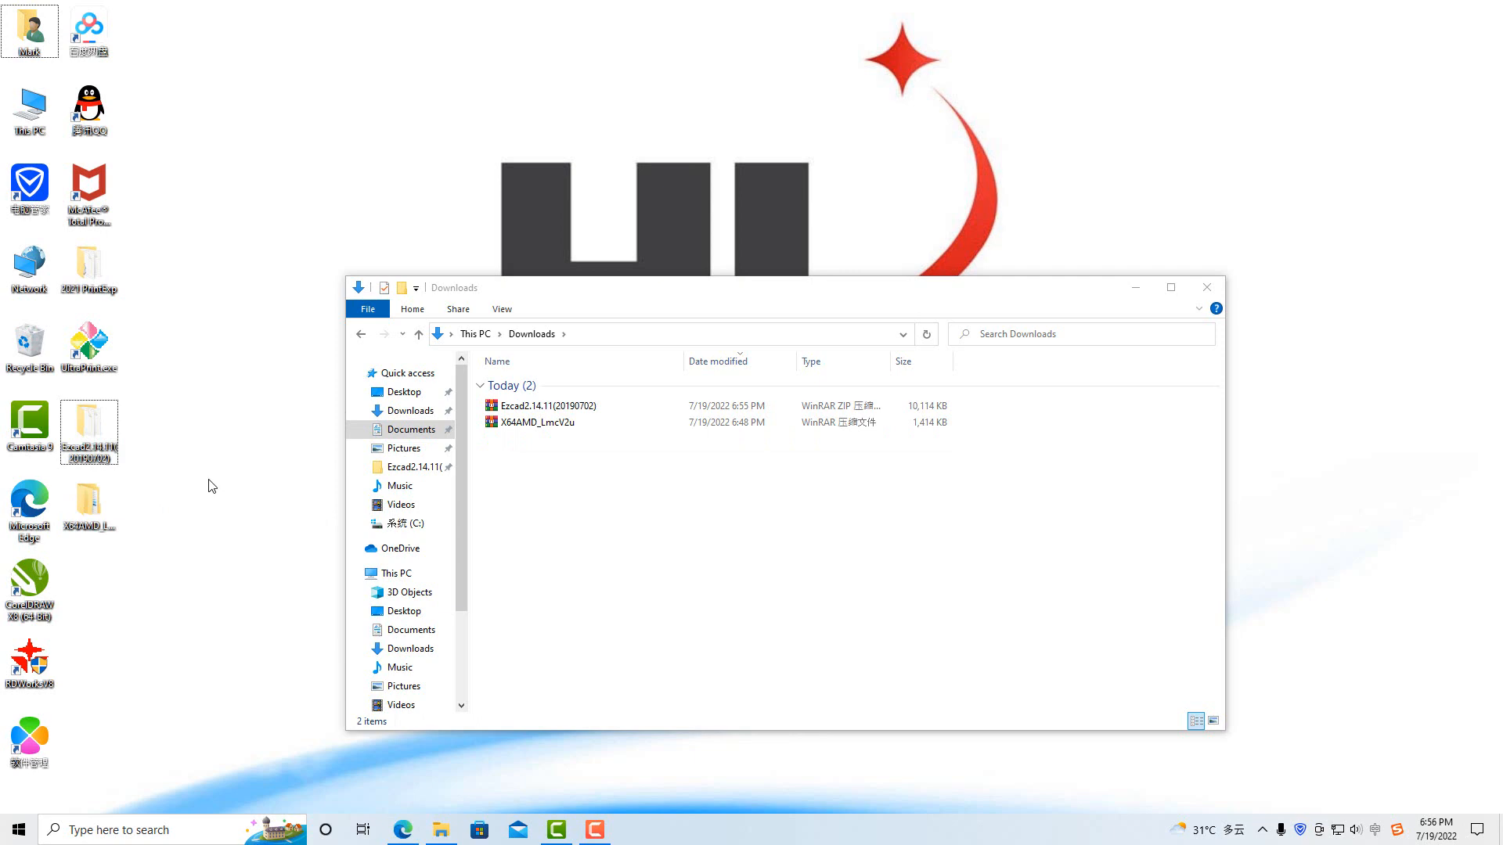
click(1135, 288)
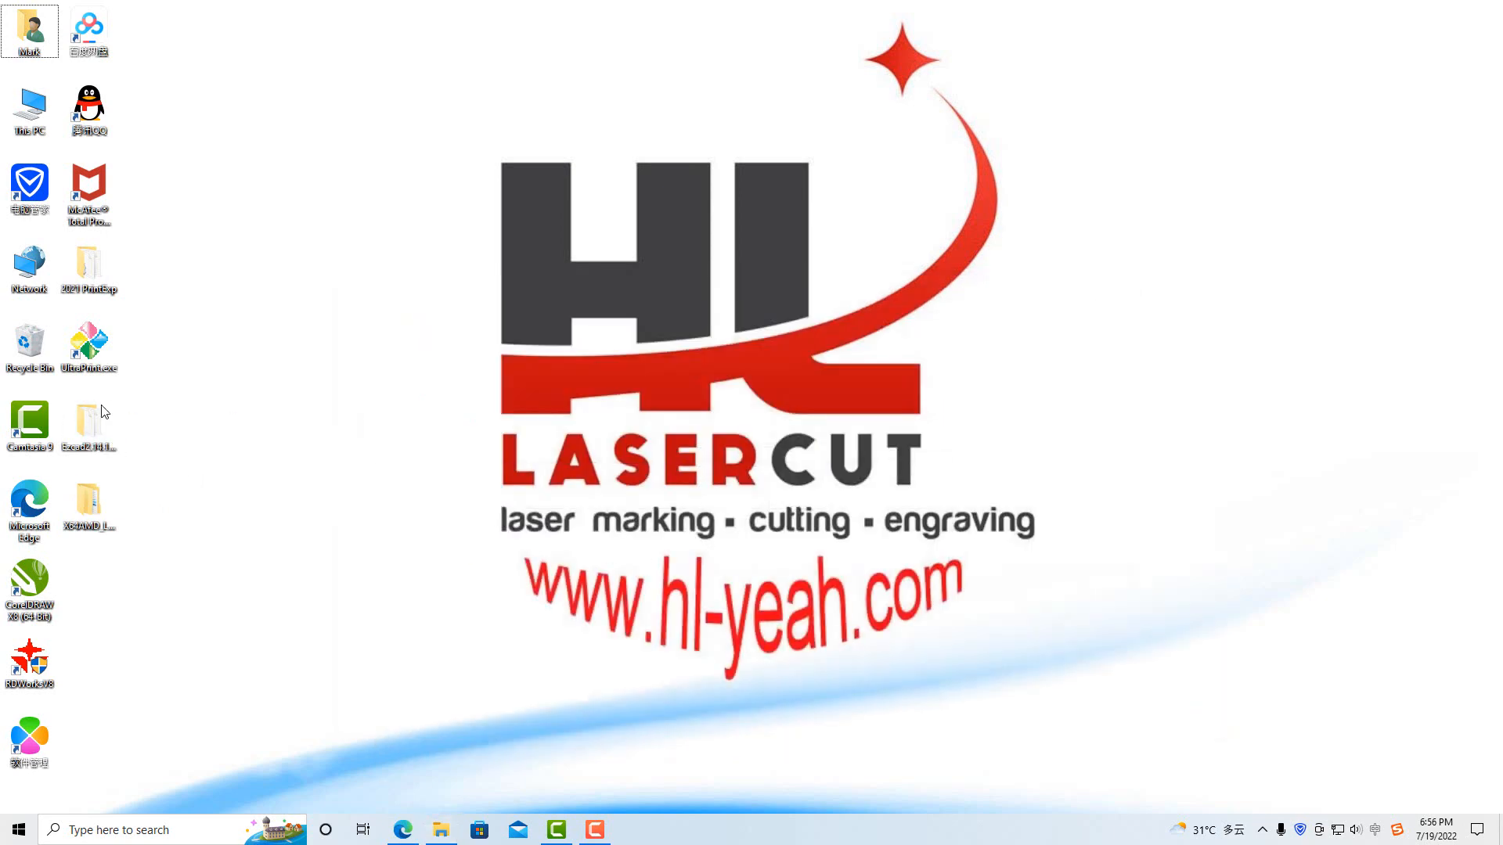
Test-launch EzCad2 from the Ezcad2.14.11(20190702) desktop folder in demo mode, close it and minimize the folder window
double_click(88, 426)
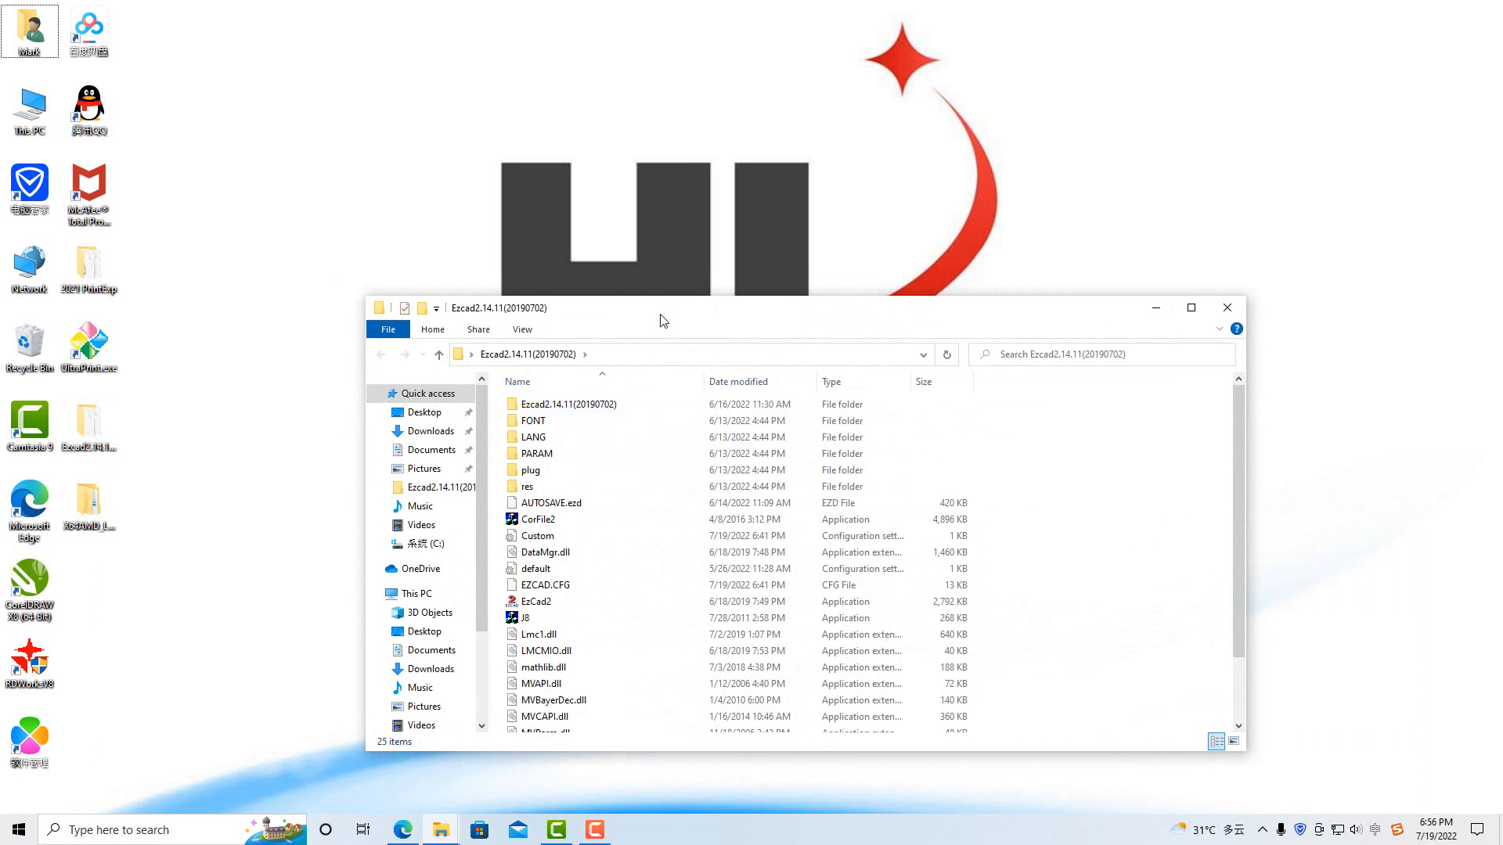
drag(660, 313, 600, 218)
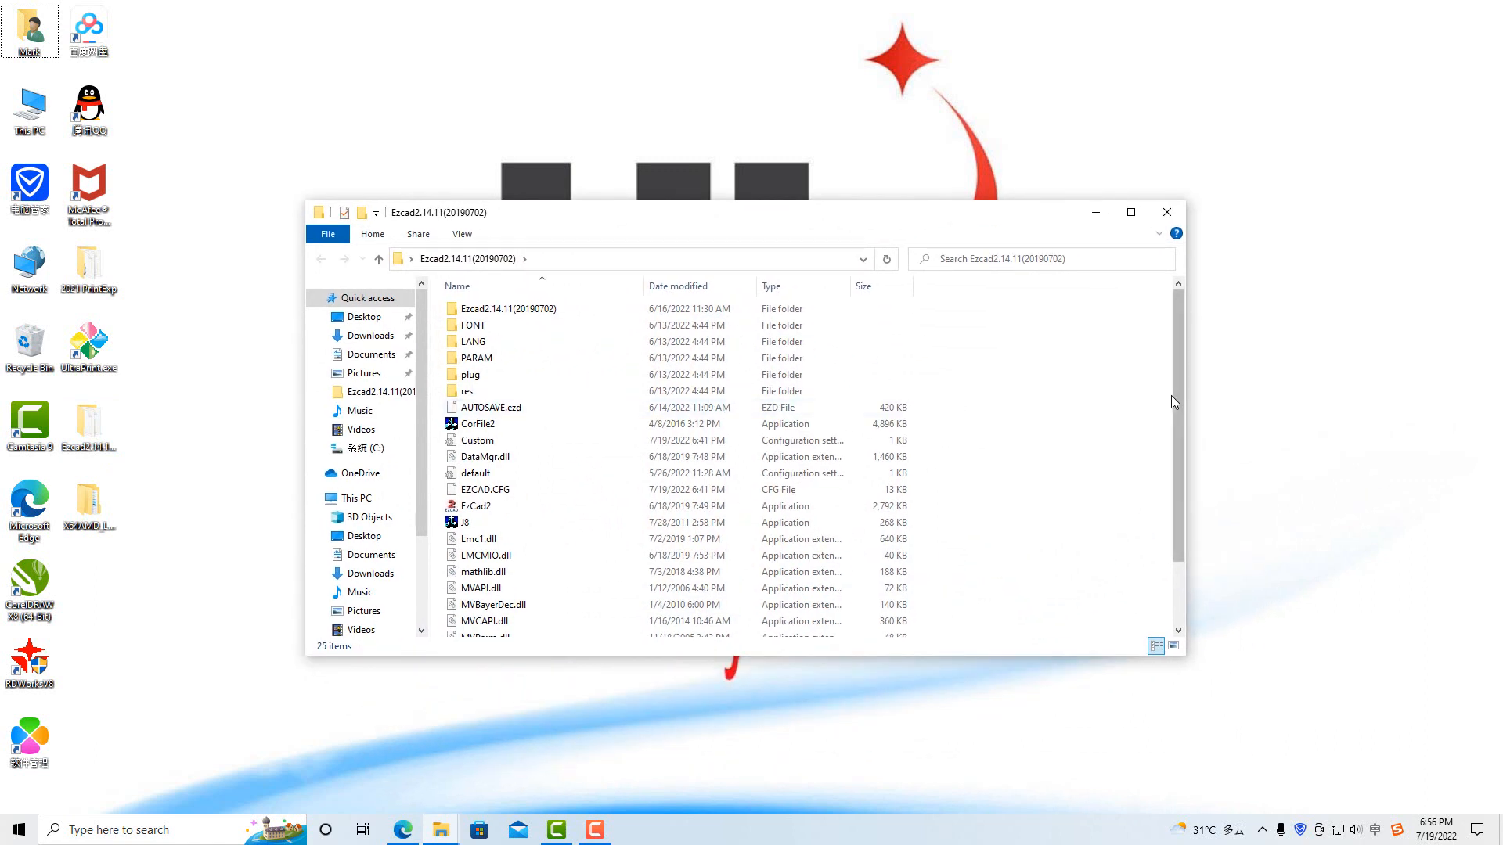
drag(1182, 399, 1178, 462)
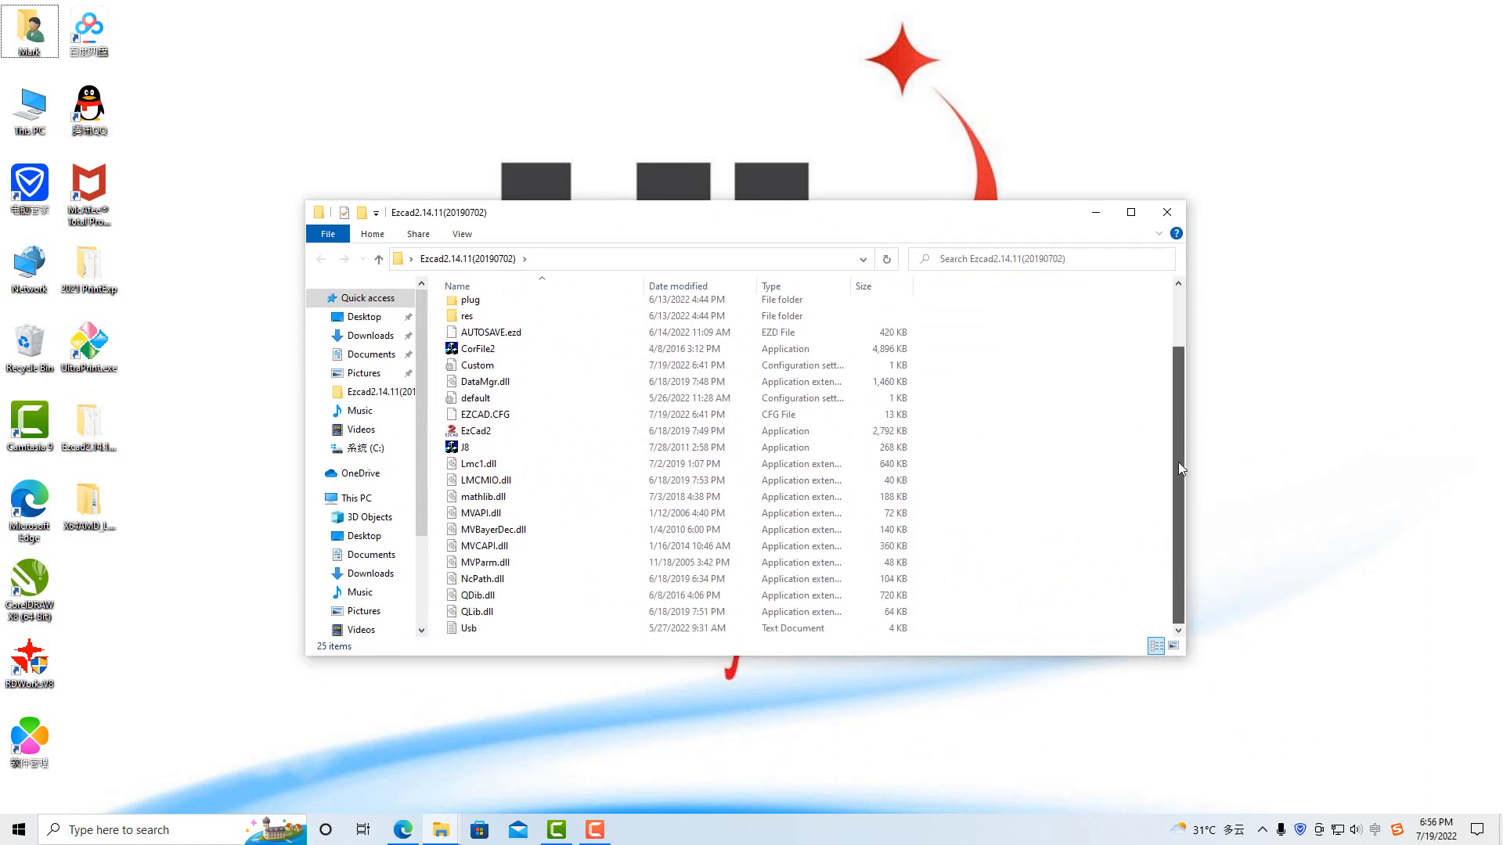
double_click(490, 435)
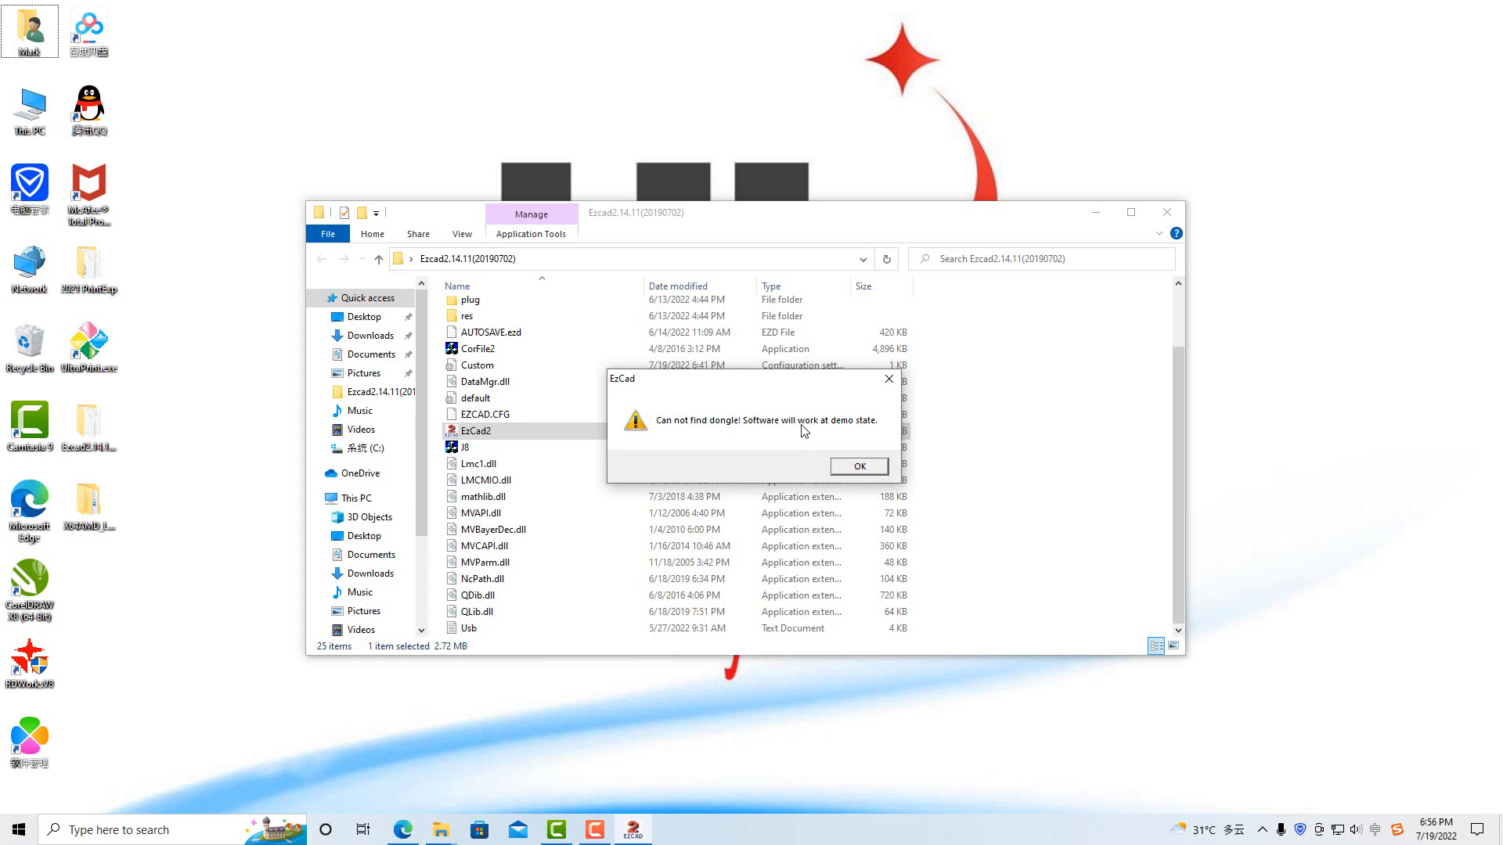
click(861, 468)
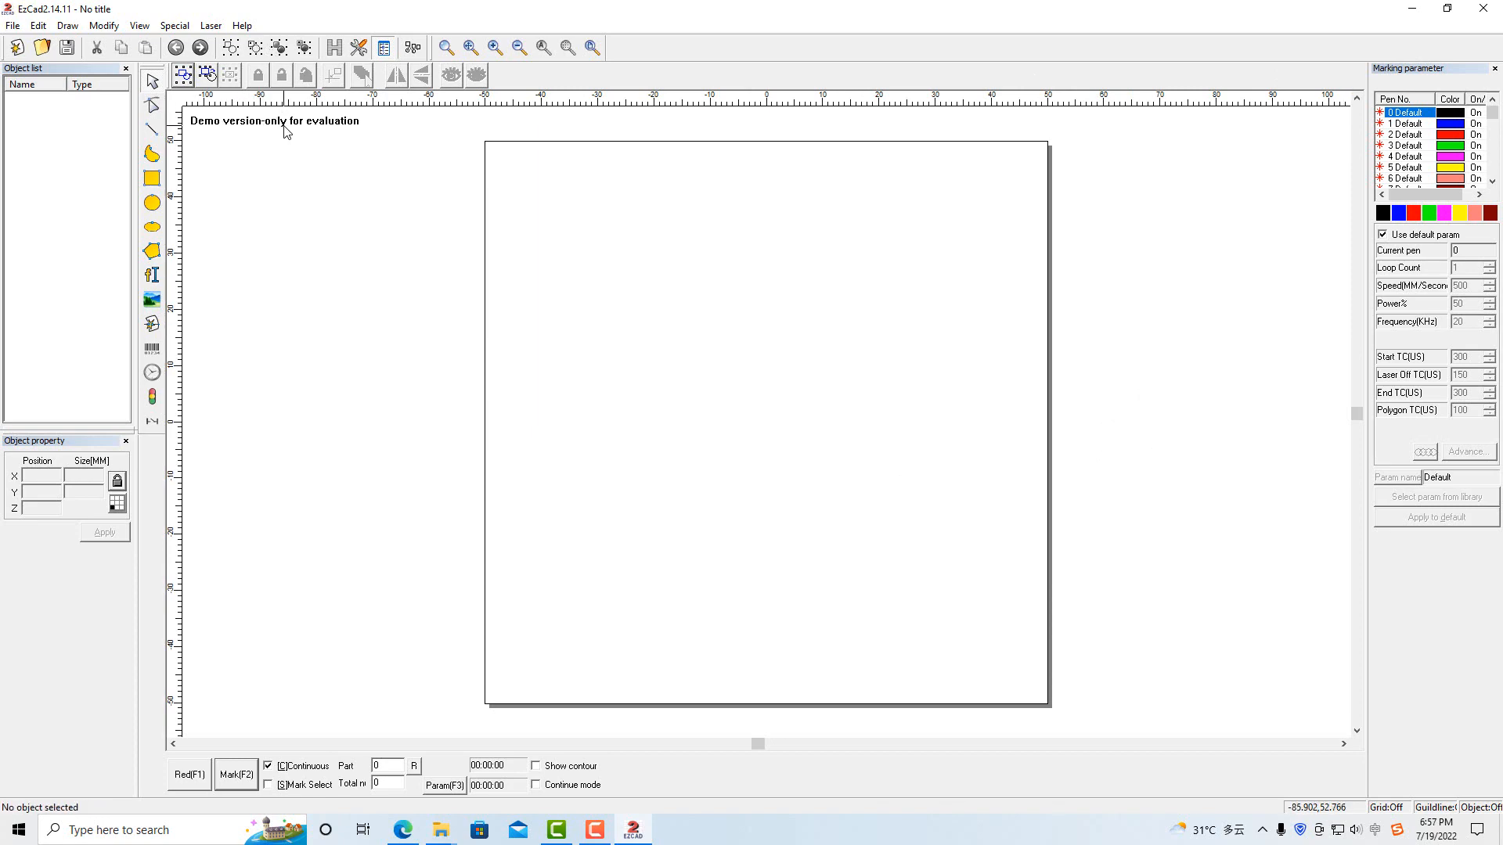
click(1486, 9)
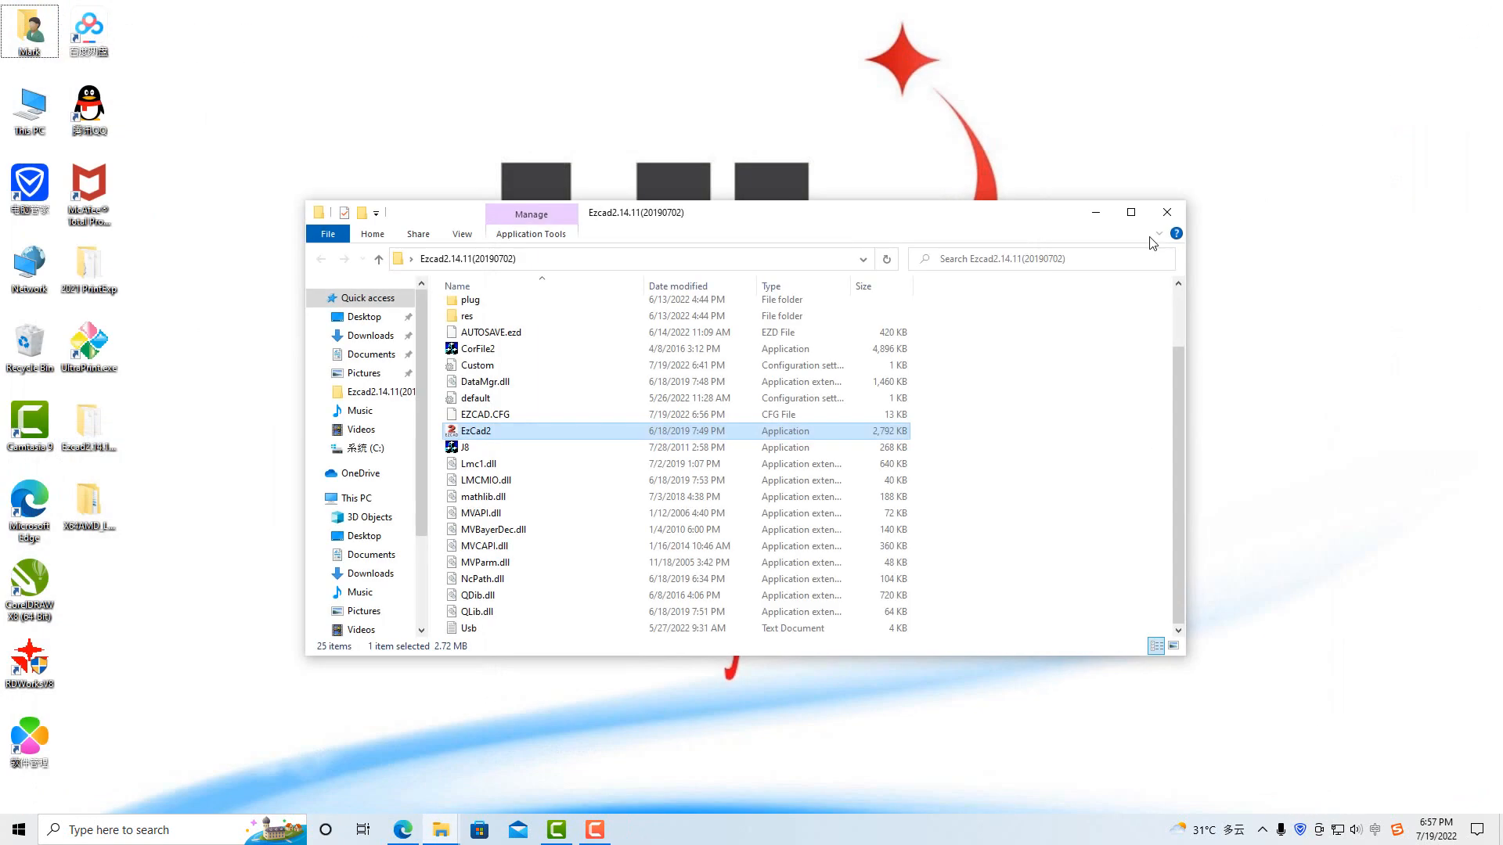
click(1096, 213)
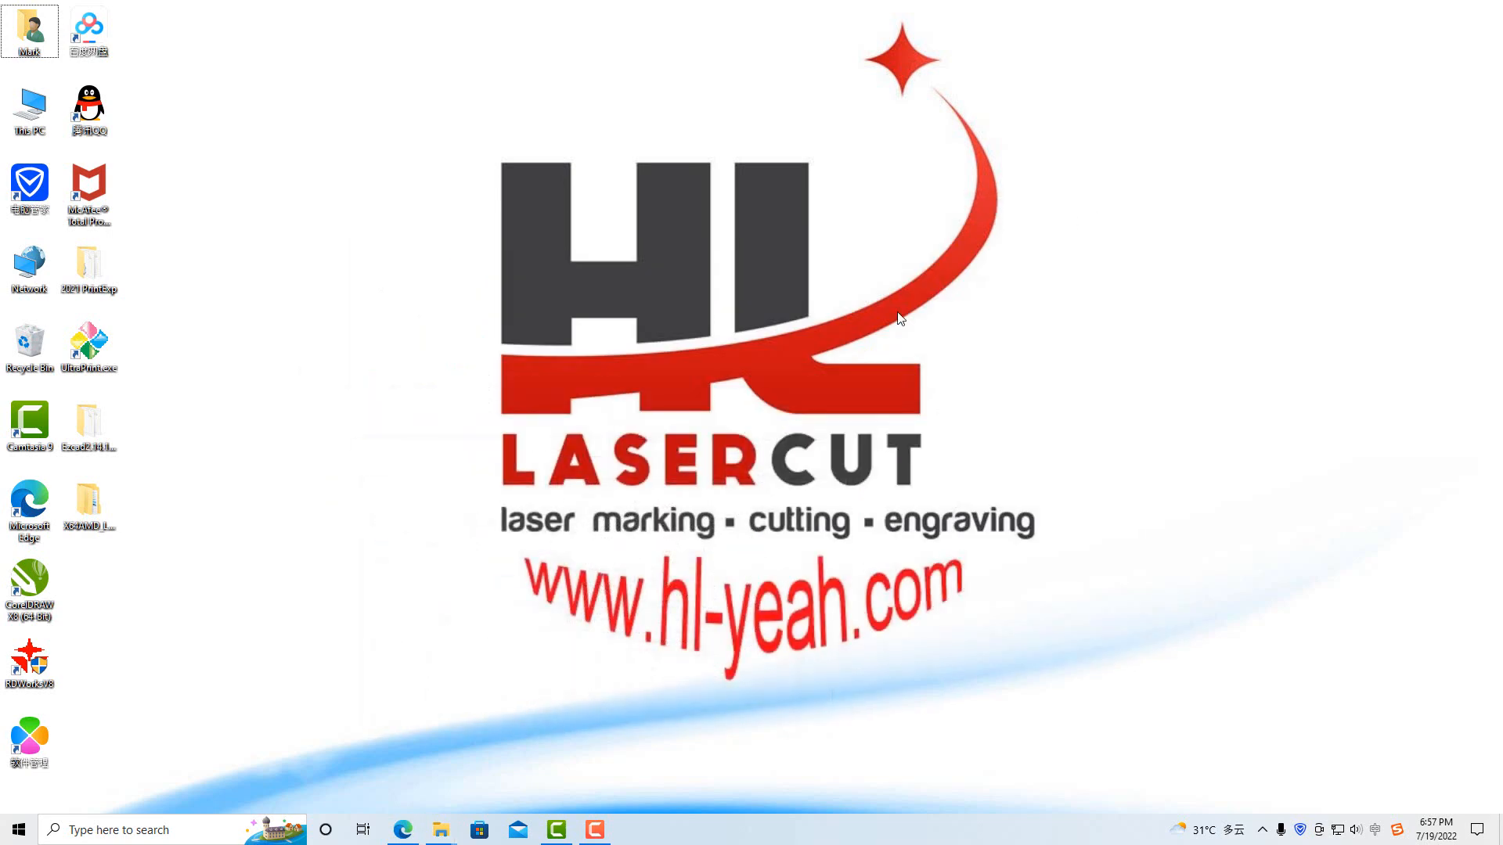
Check the Windows edition and system type in the computer's properties, then close the window
right_click(21, 107)
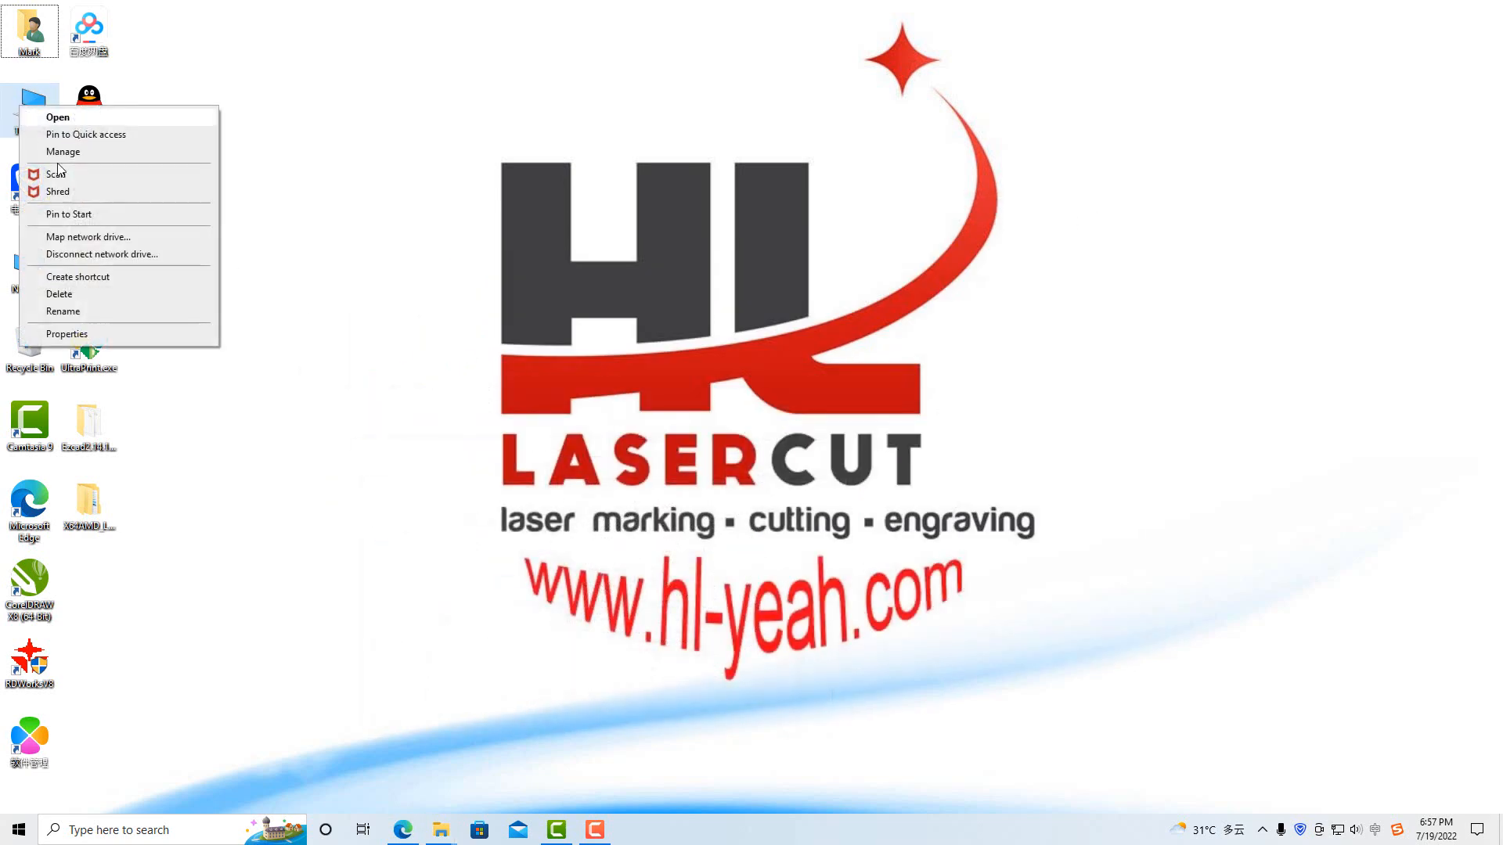
click(157, 335)
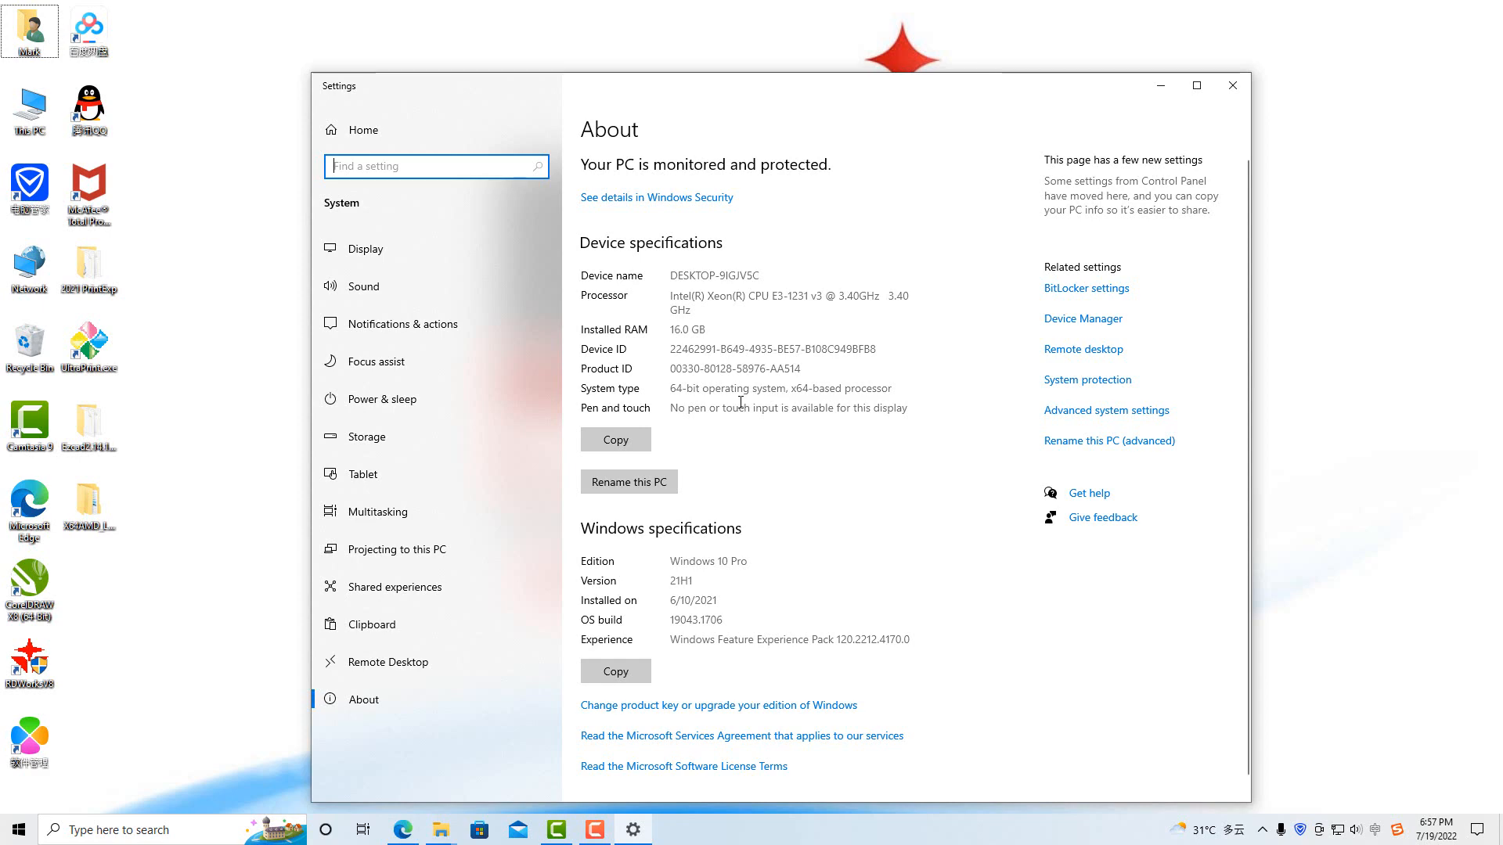
drag(694, 565, 738, 564)
click(782, 566)
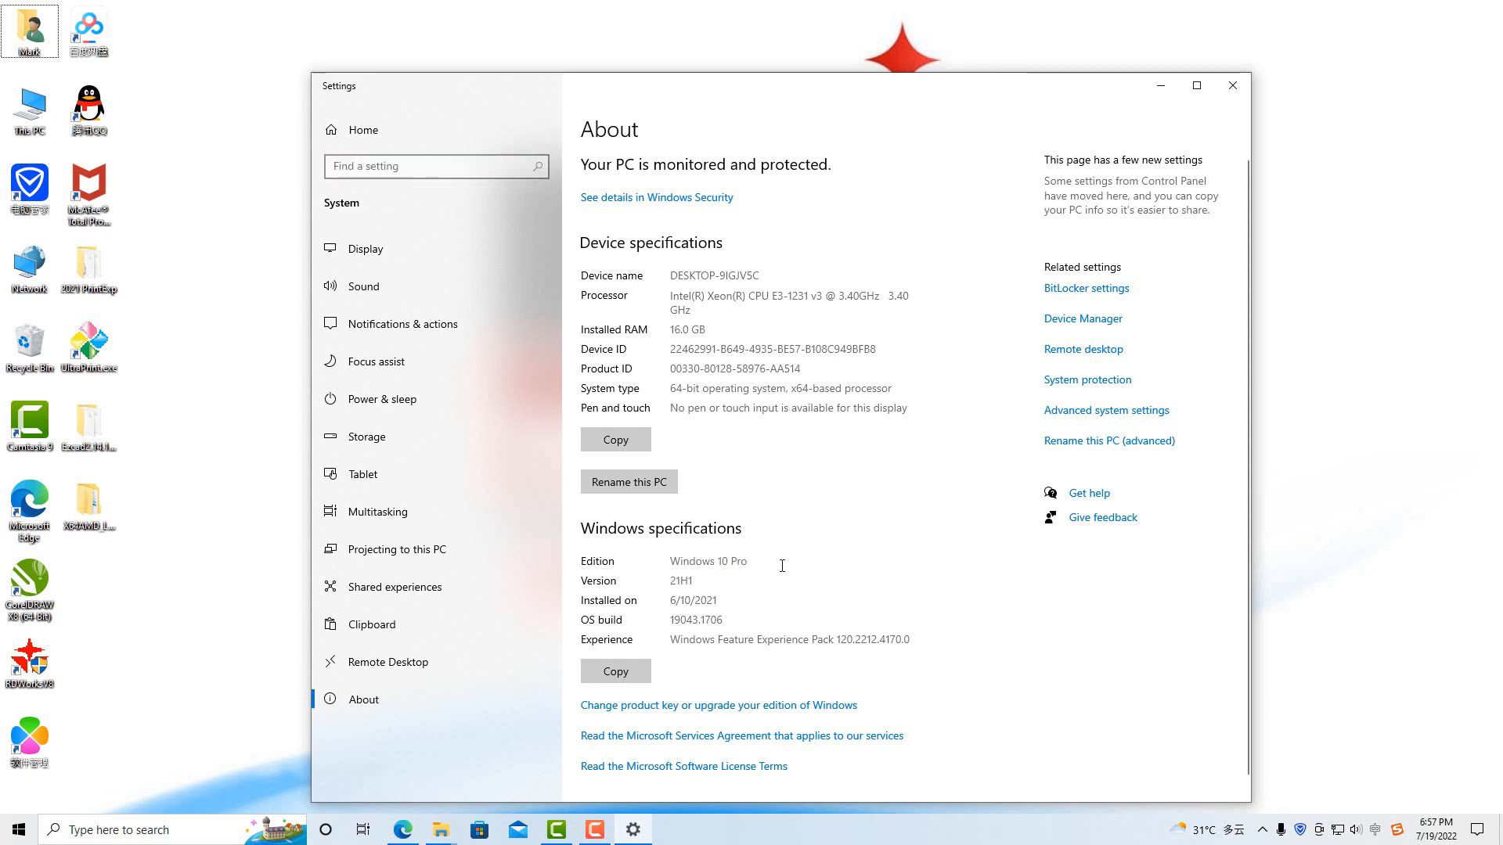
click(1238, 87)
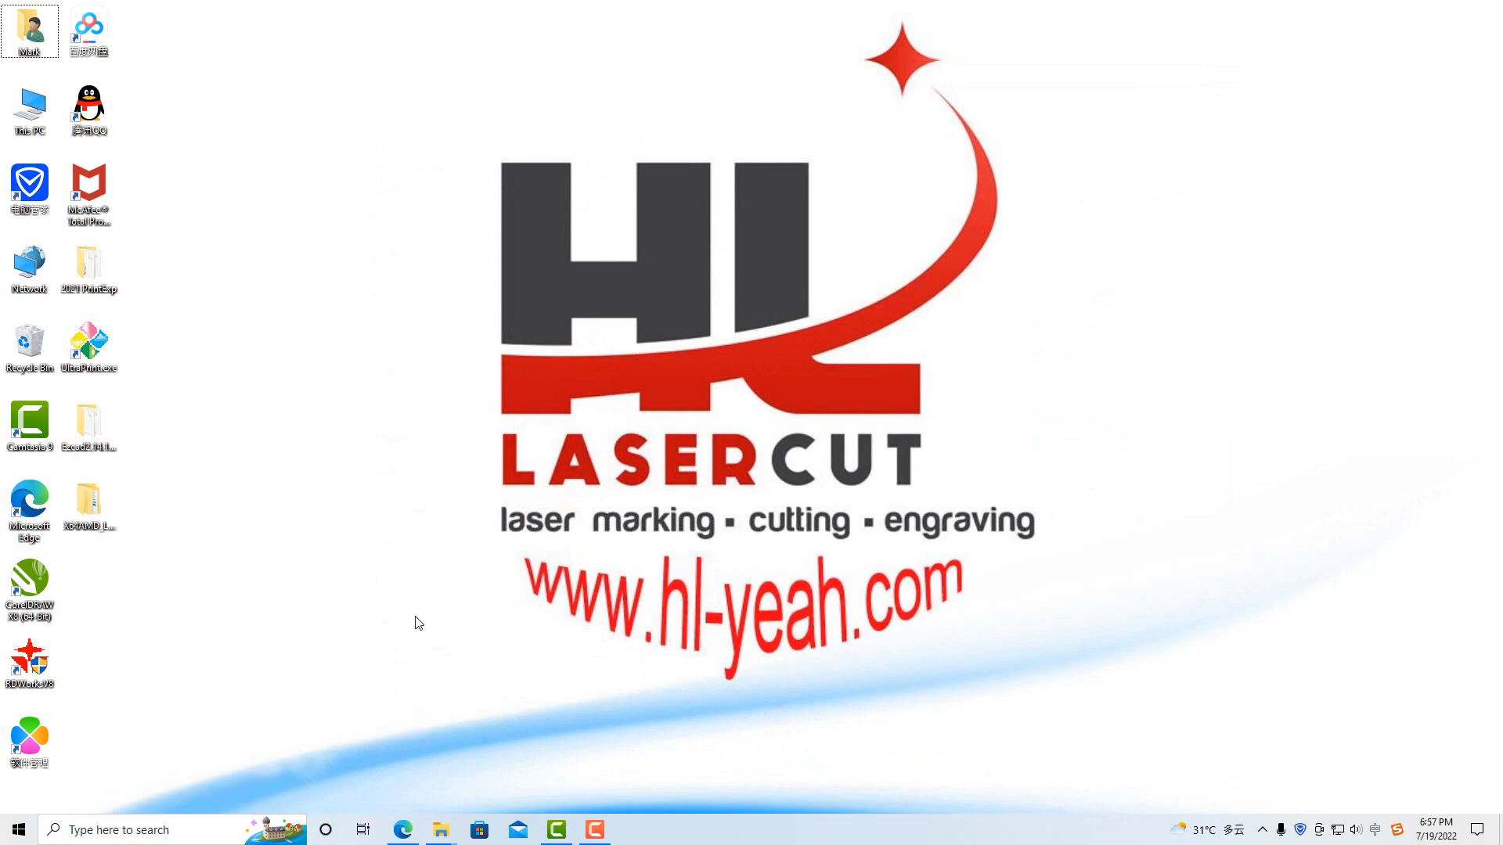
Open Device Manager and move its window towards the middle of the desktop
right_click(17, 833)
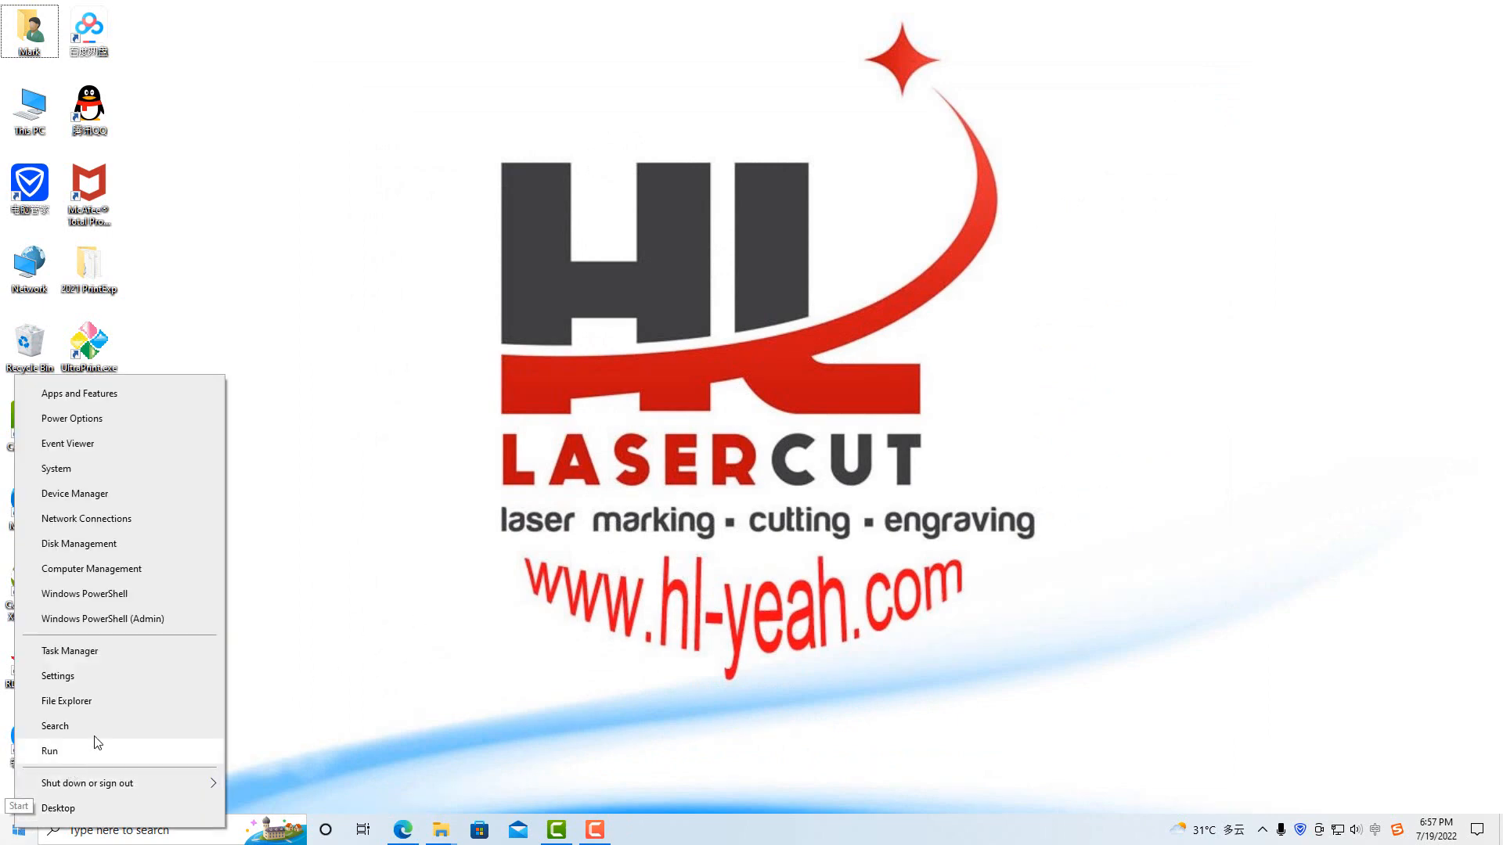
click(111, 501)
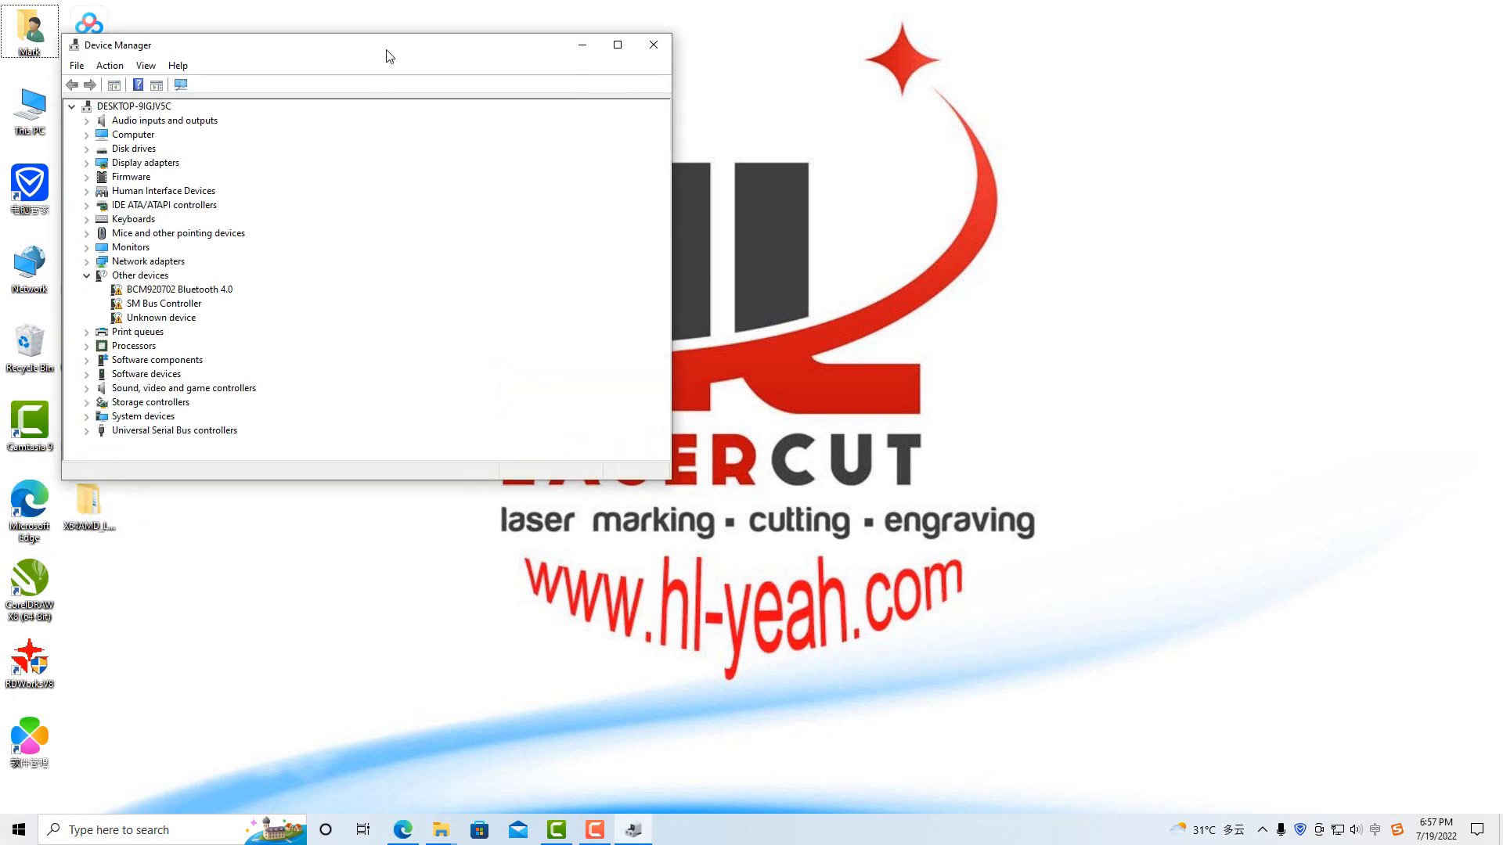
drag(386, 54, 806, 278)
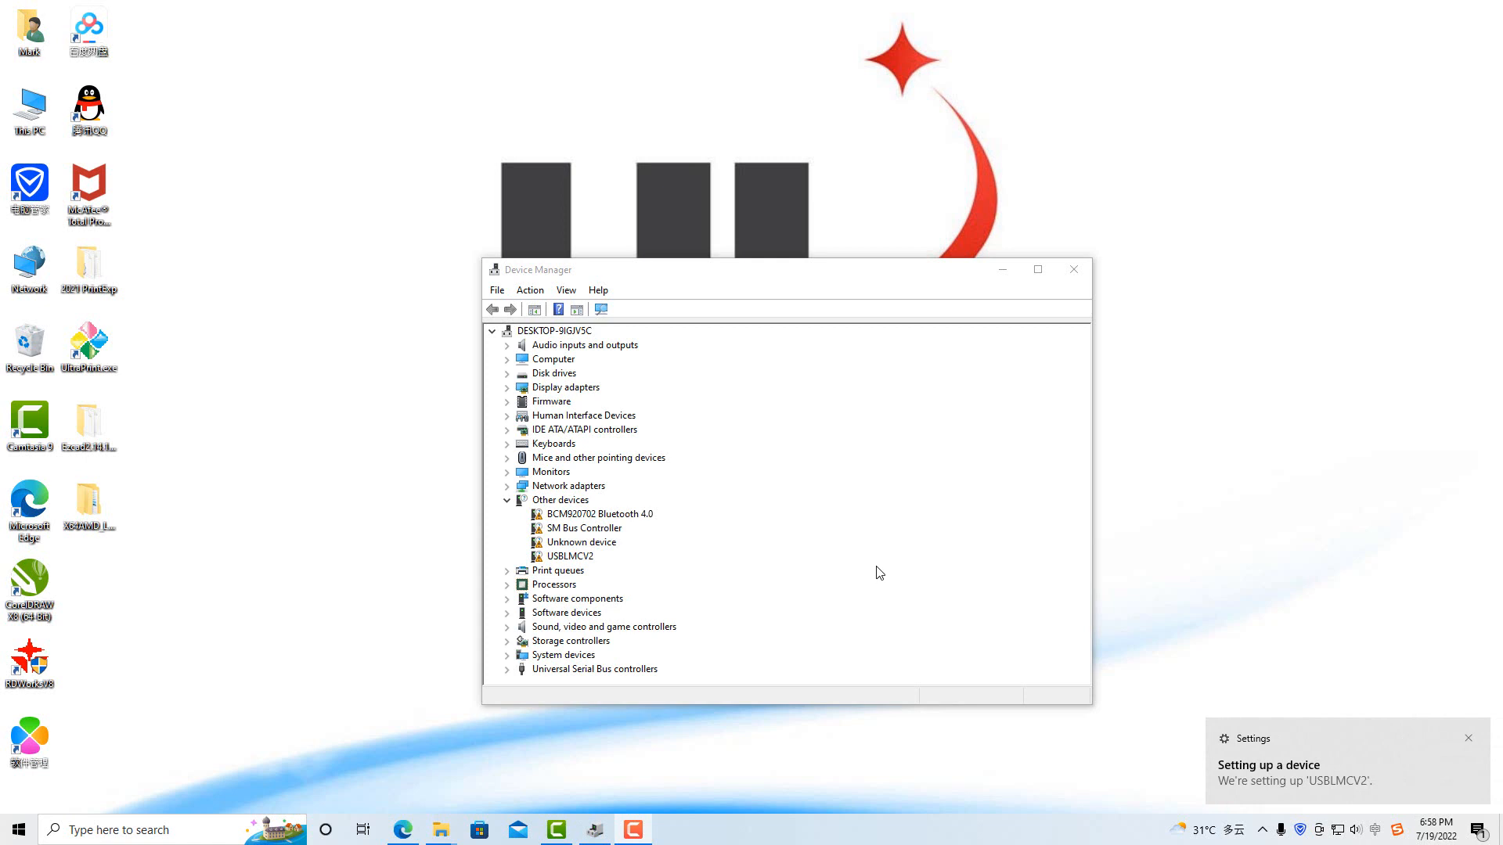
Start a driver update for the USBLMCV2 device under Other devices, choosing to browse the computer for drivers
click(582, 560)
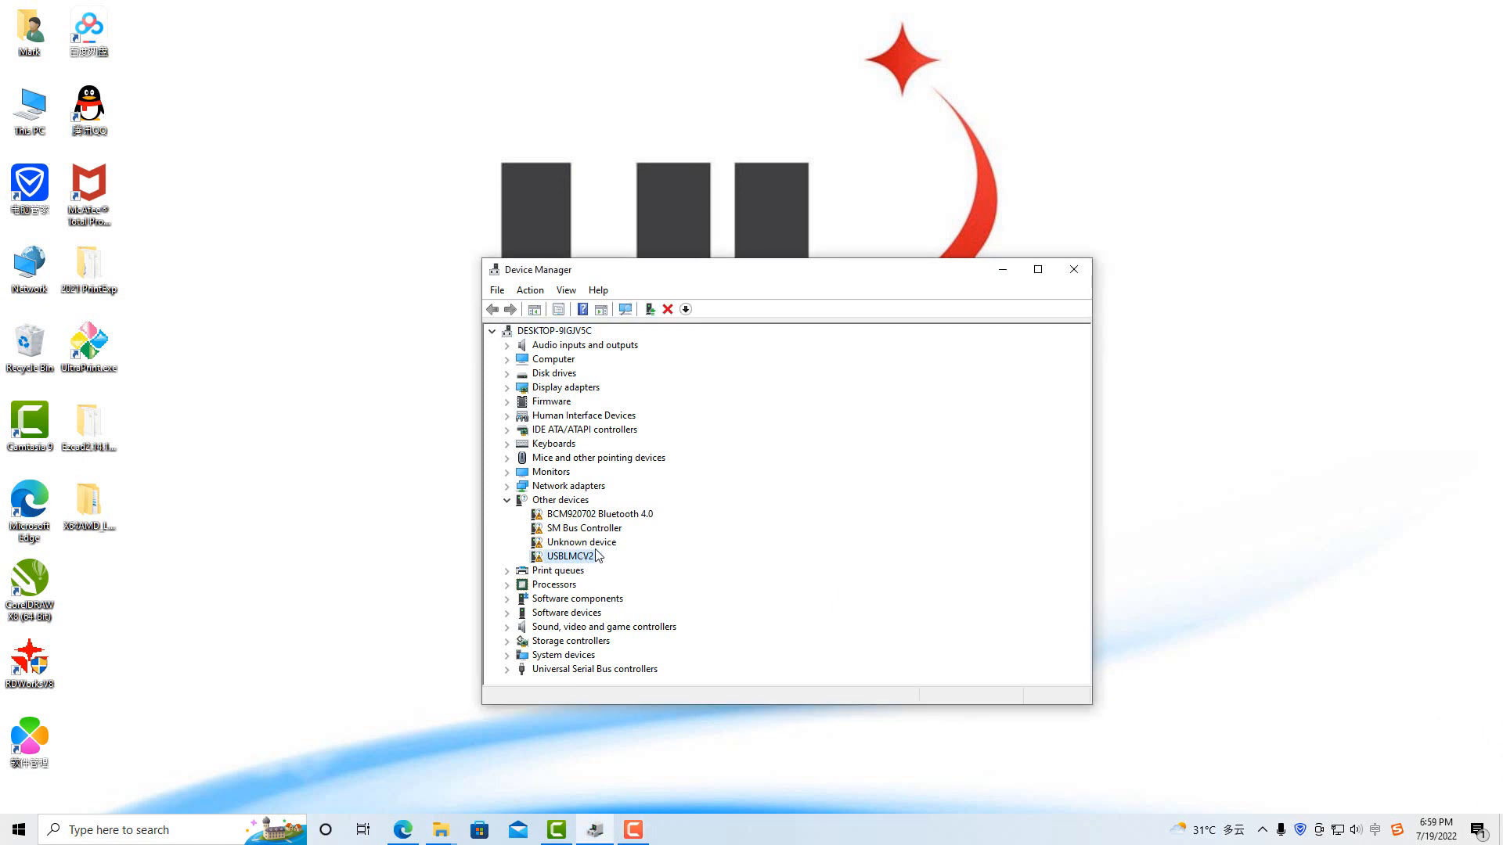
right_click(565, 558)
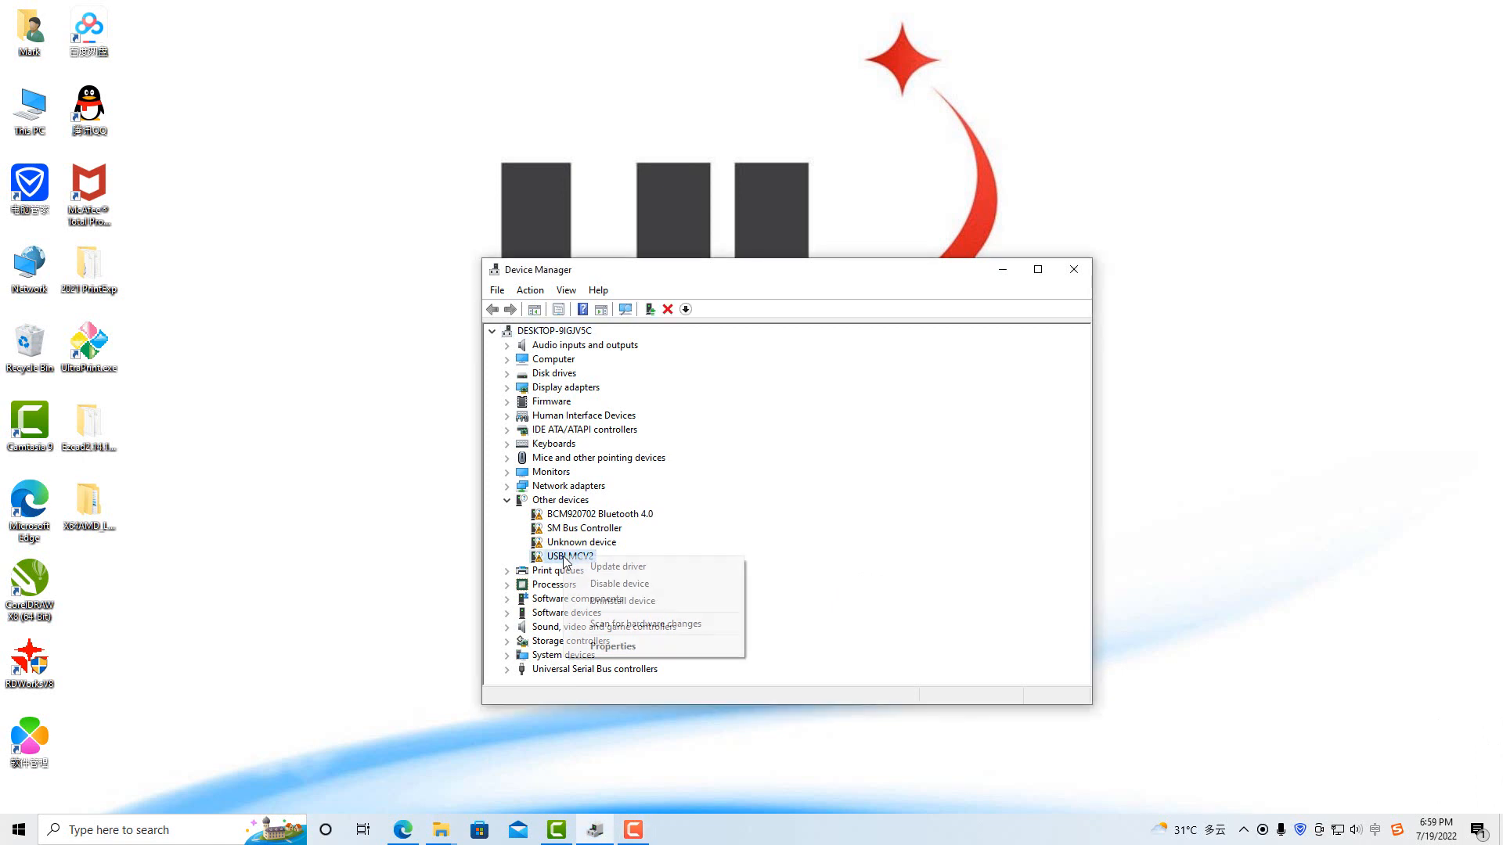
click(634, 568)
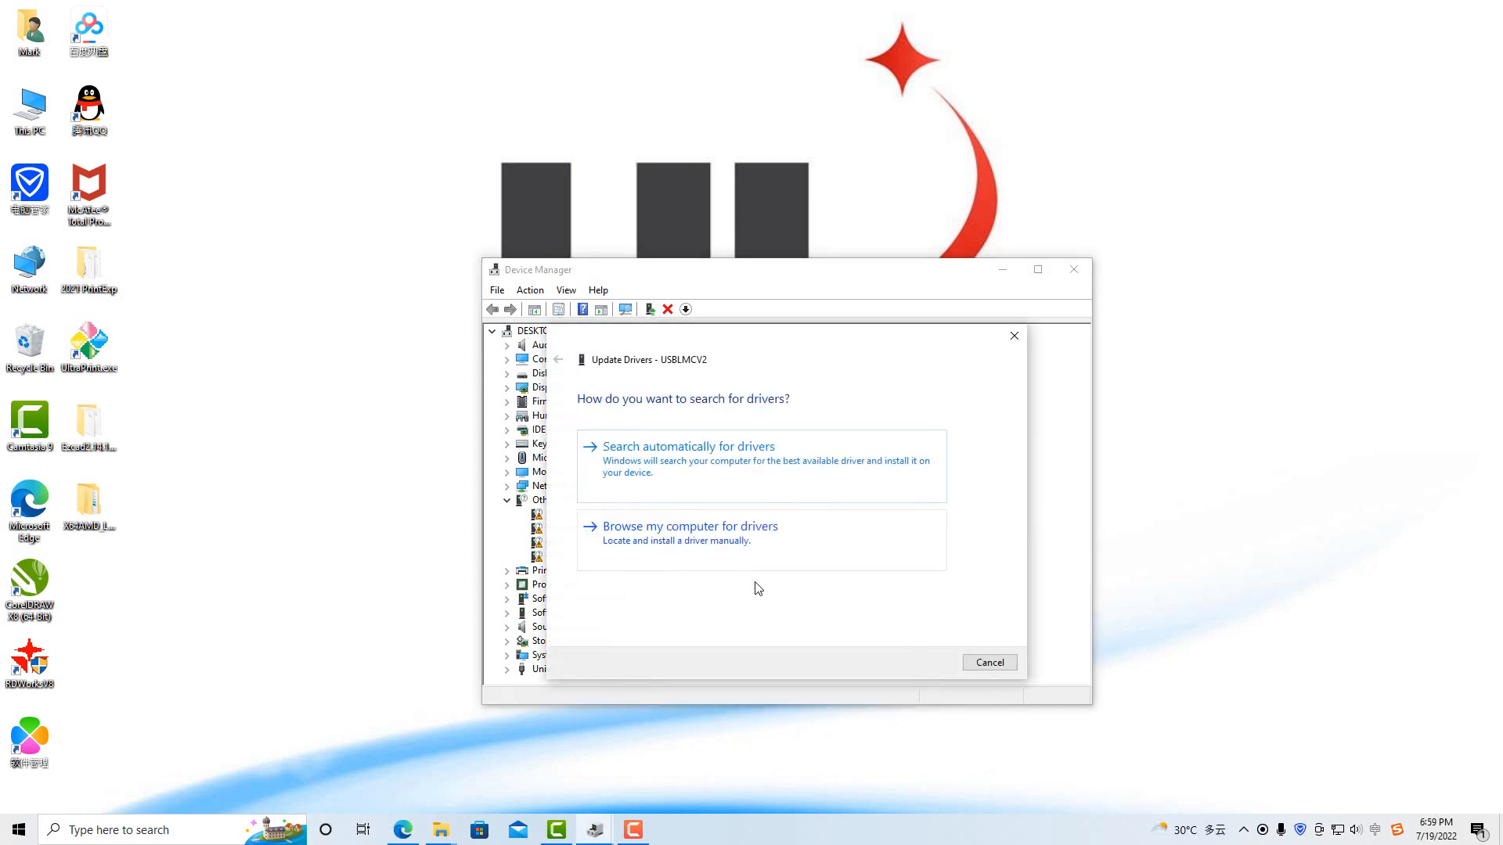
click(703, 533)
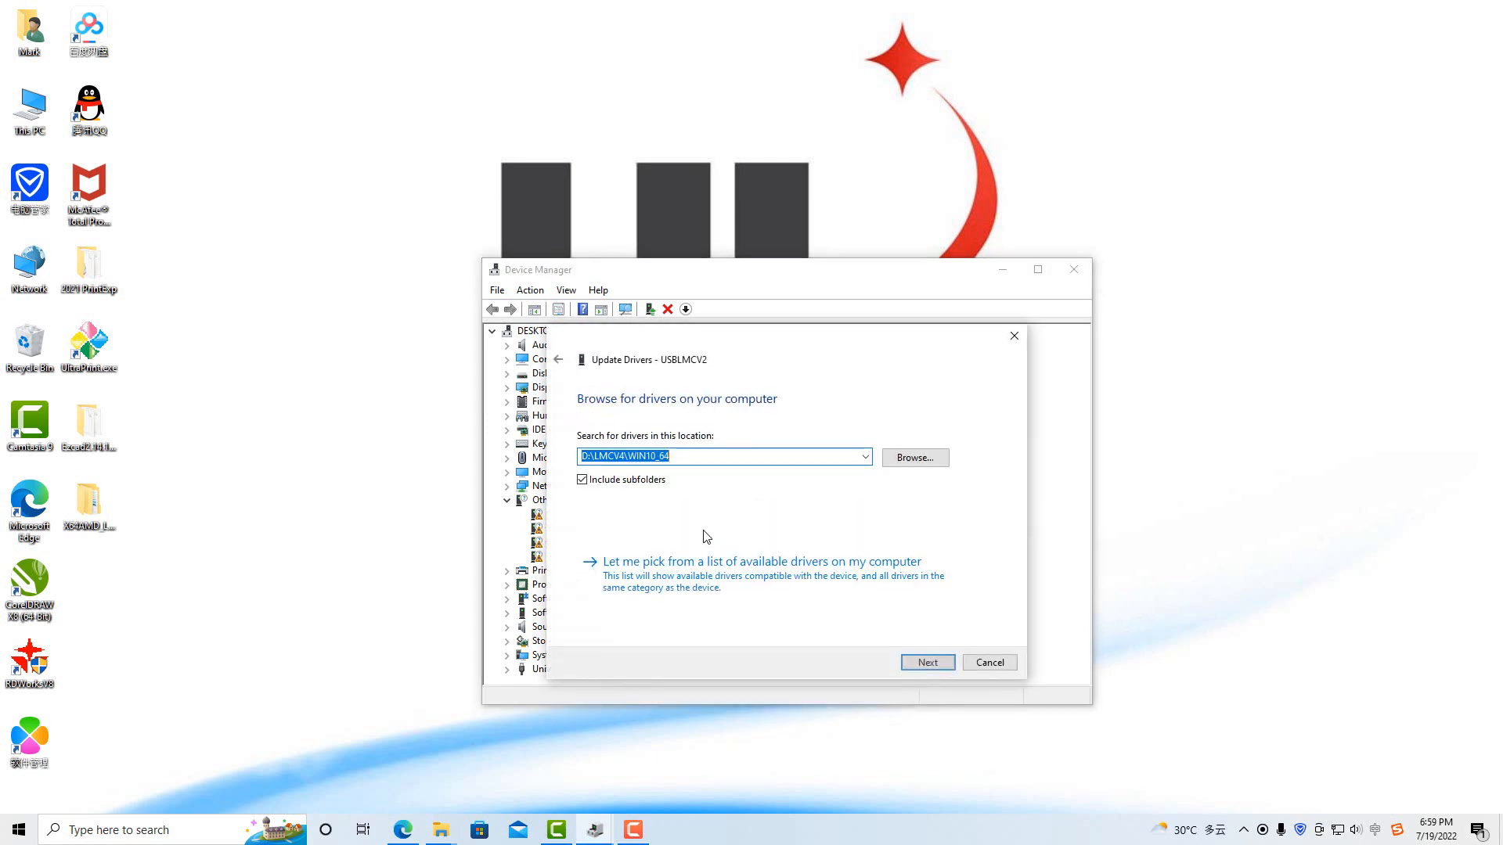
Install the driver from the inner X64AMD_LmcV2u folder inside the desktop folder of the same name and close the update wizard
click(893, 461)
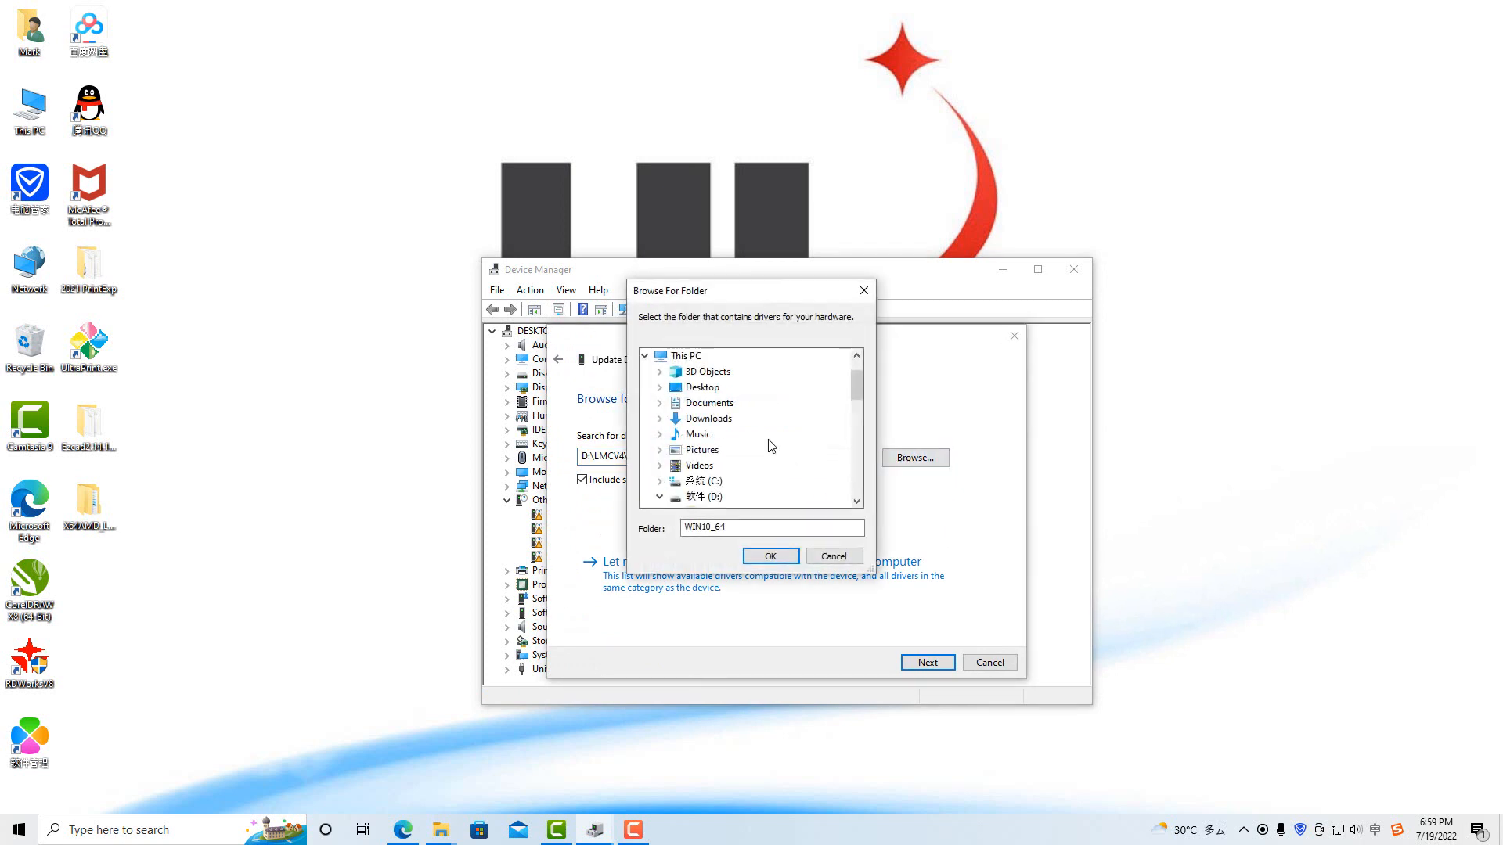
click(715, 396)
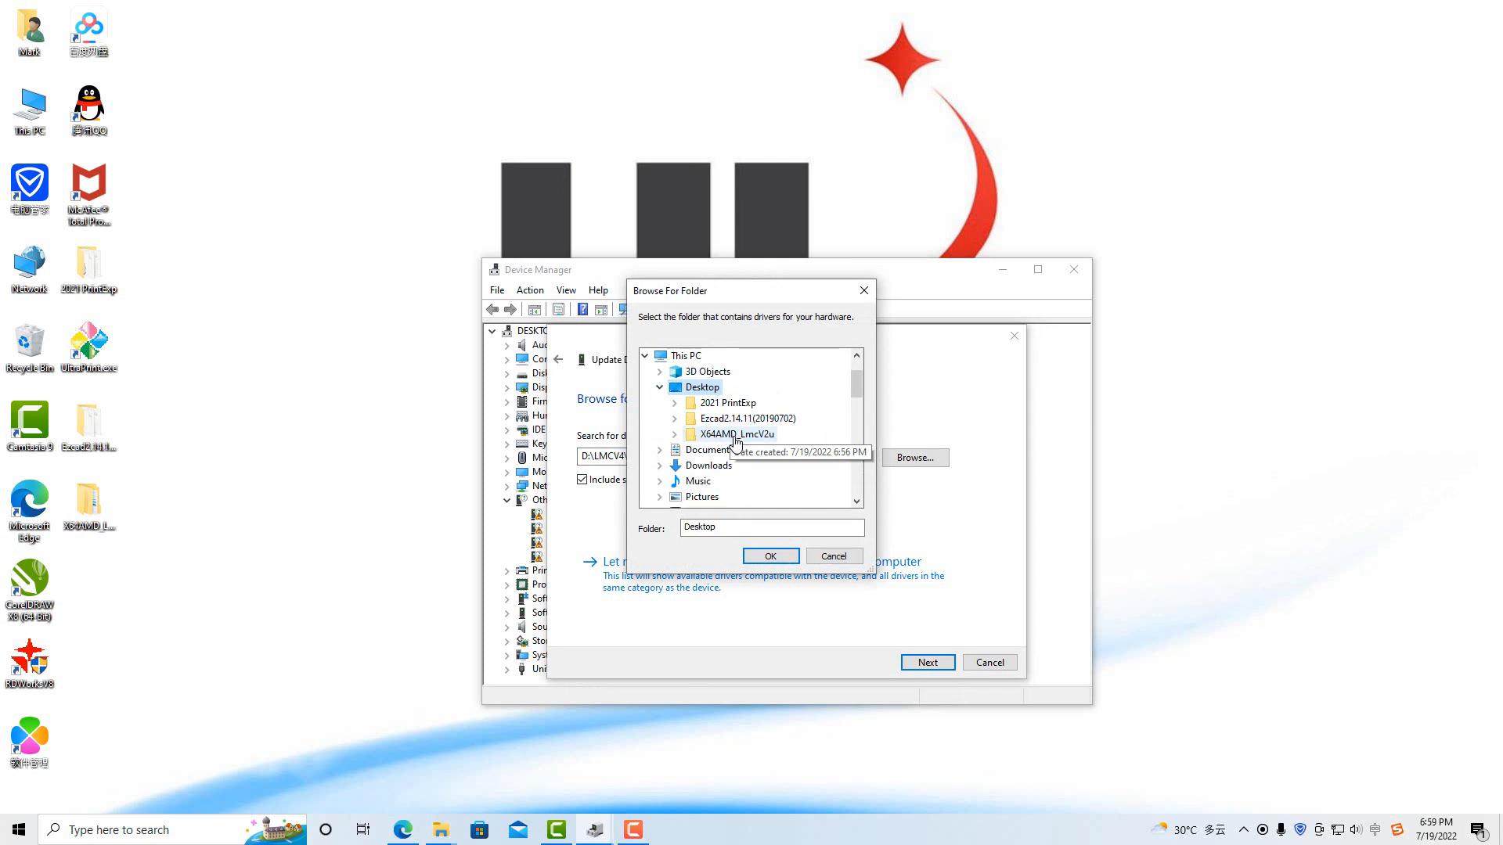
double_click(760, 435)
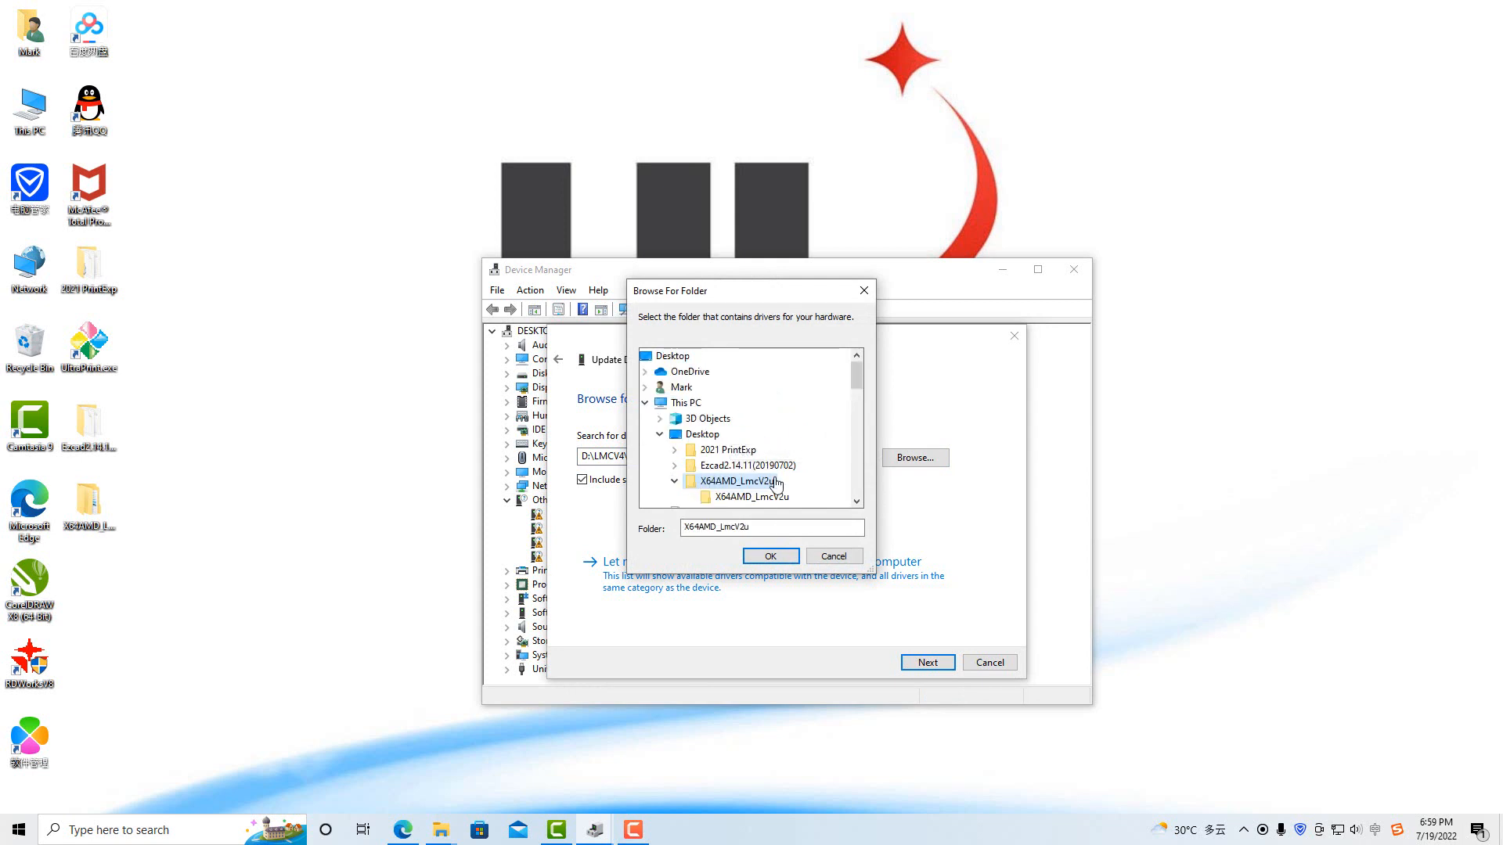
click(783, 498)
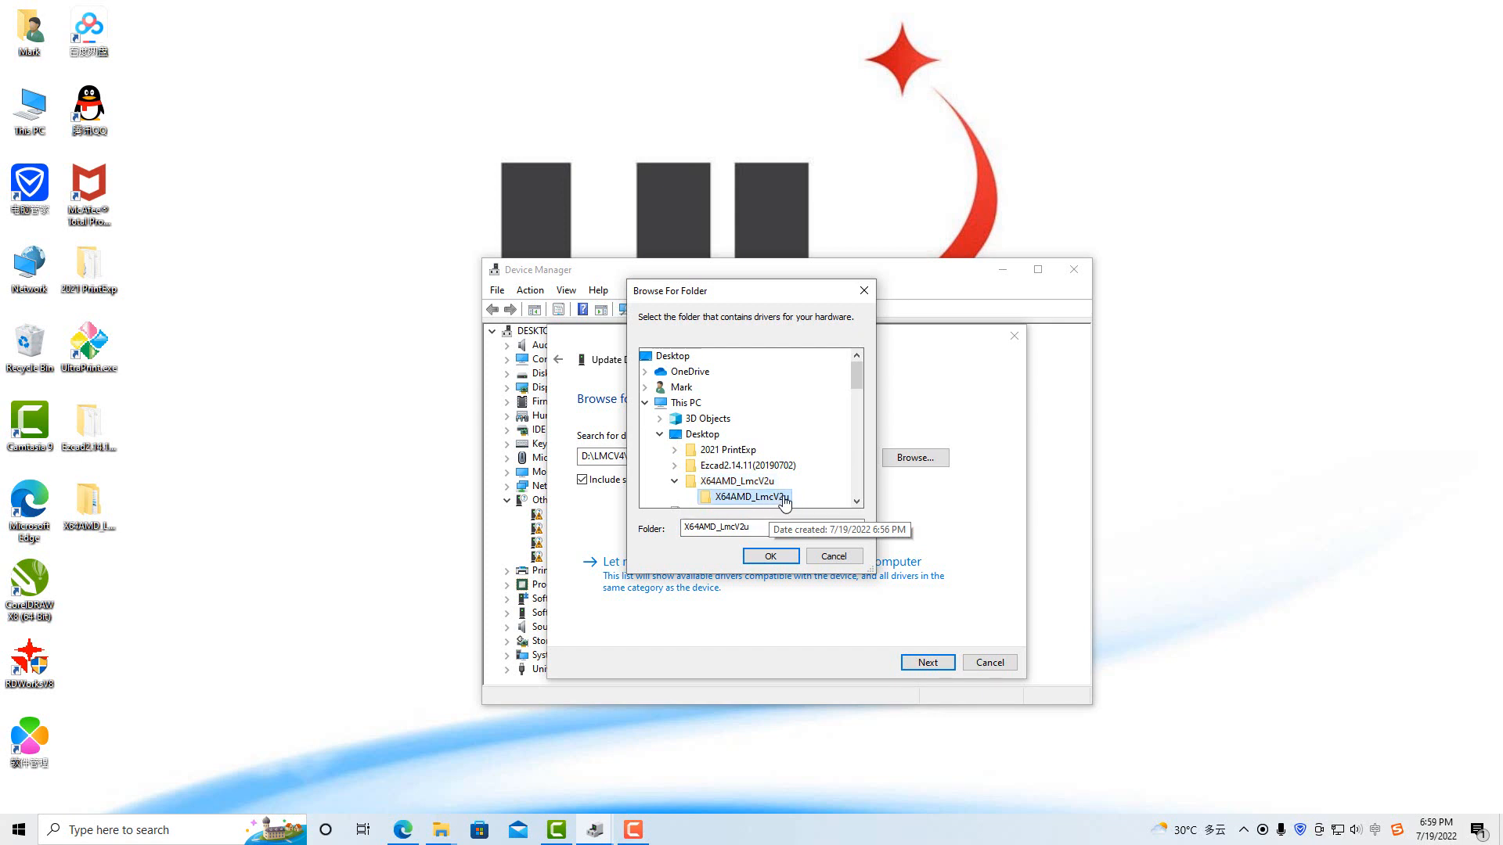
click(779, 556)
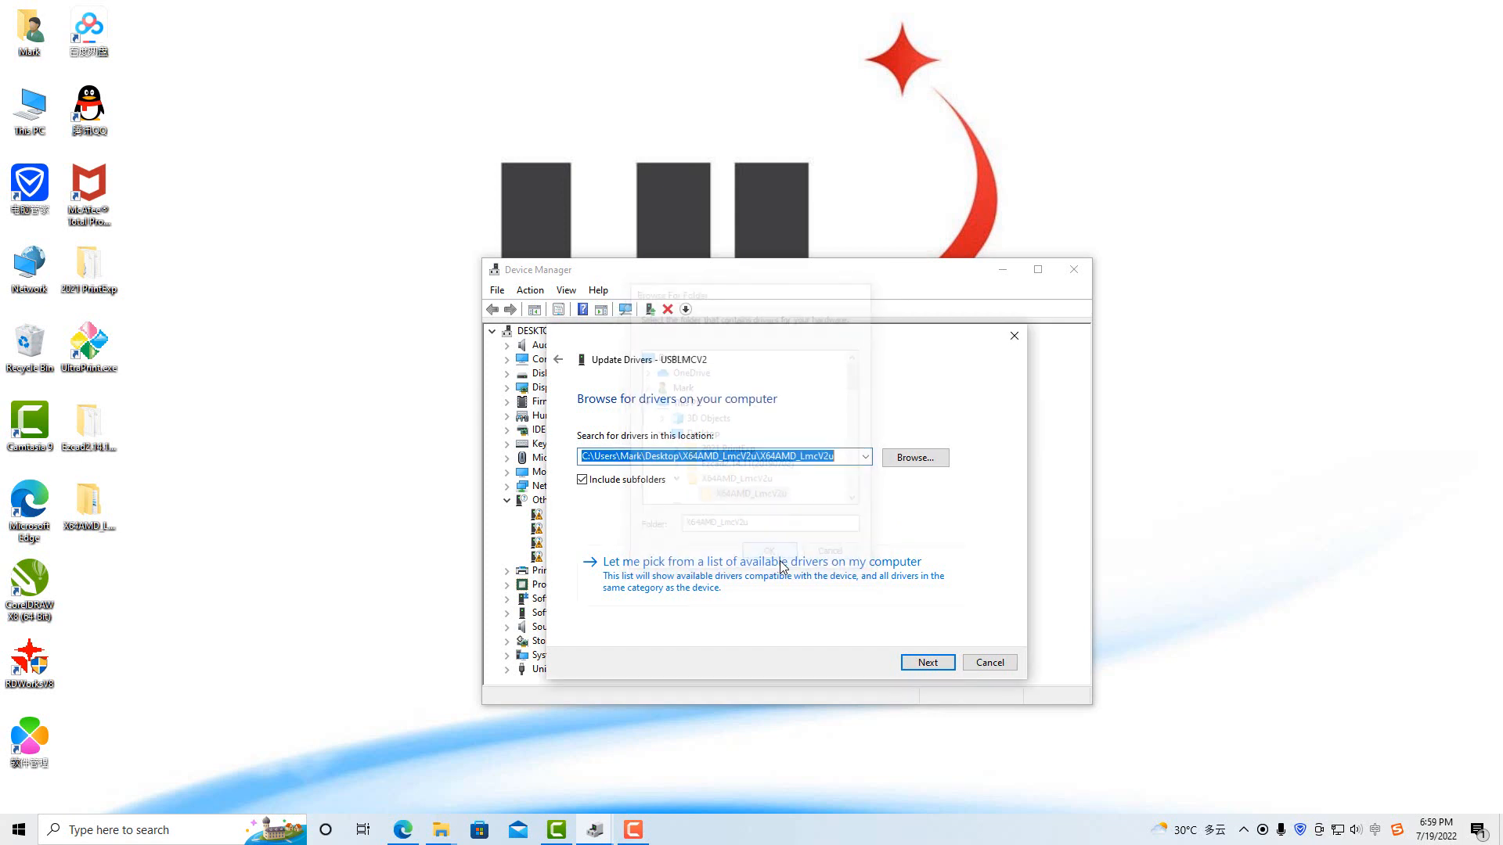
click(933, 664)
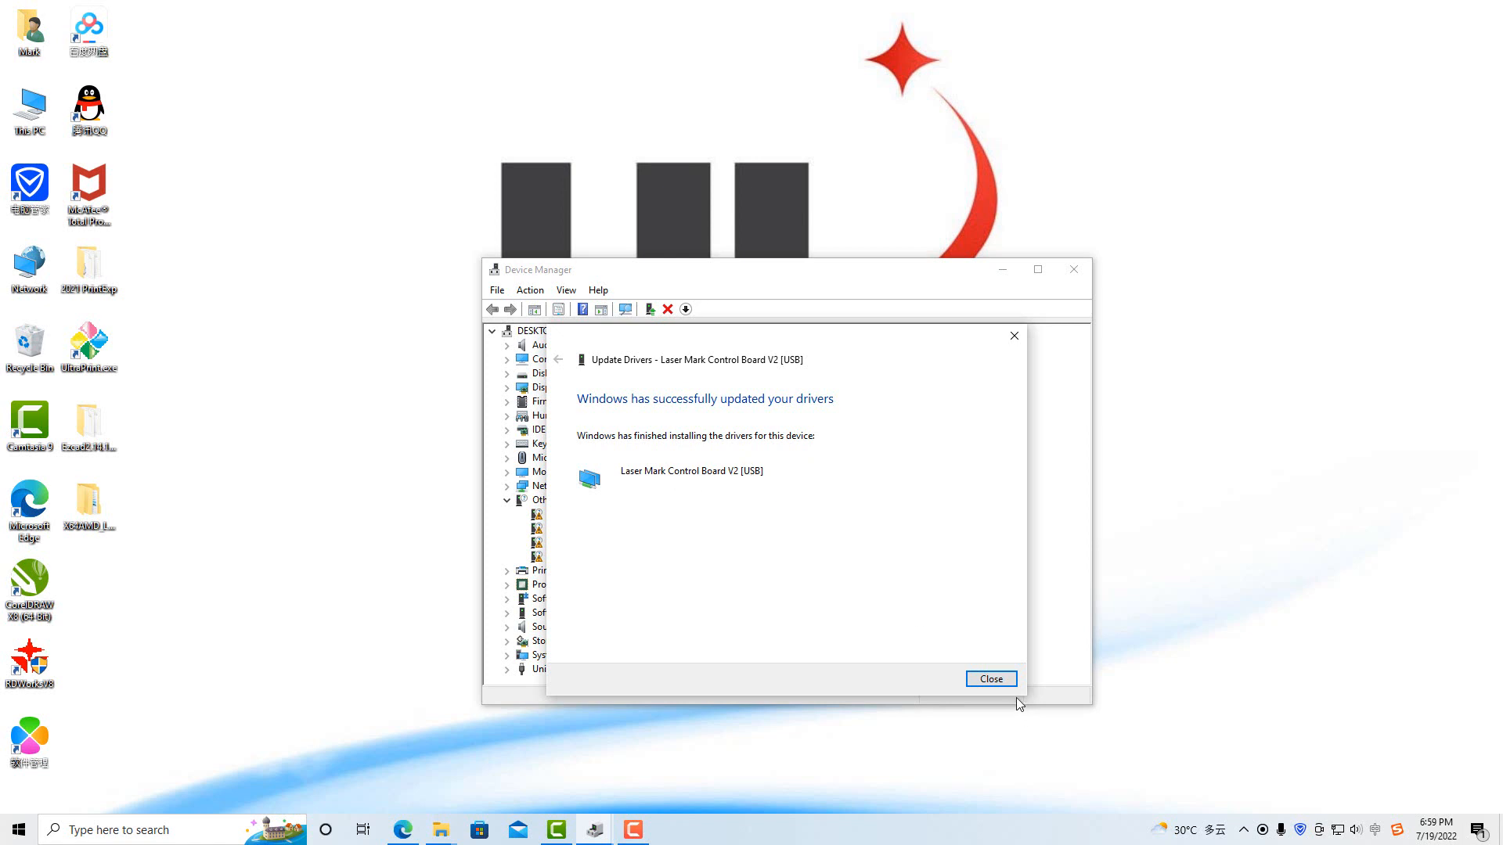
click(991, 679)
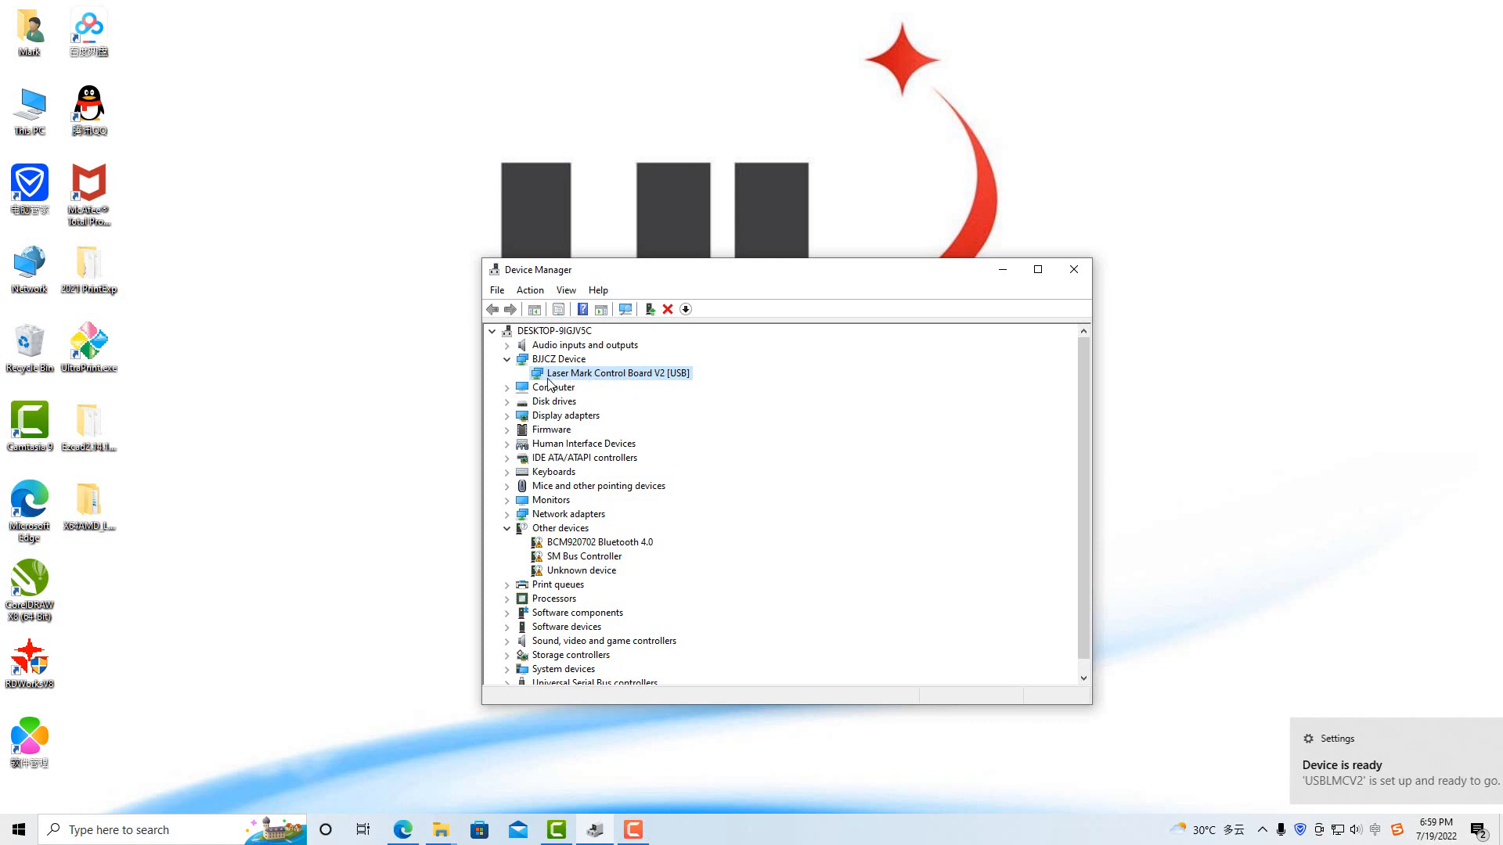
Launch EzCad2 from the Ezcad2.14.11(20190702) folder on the desktop
click(117, 445)
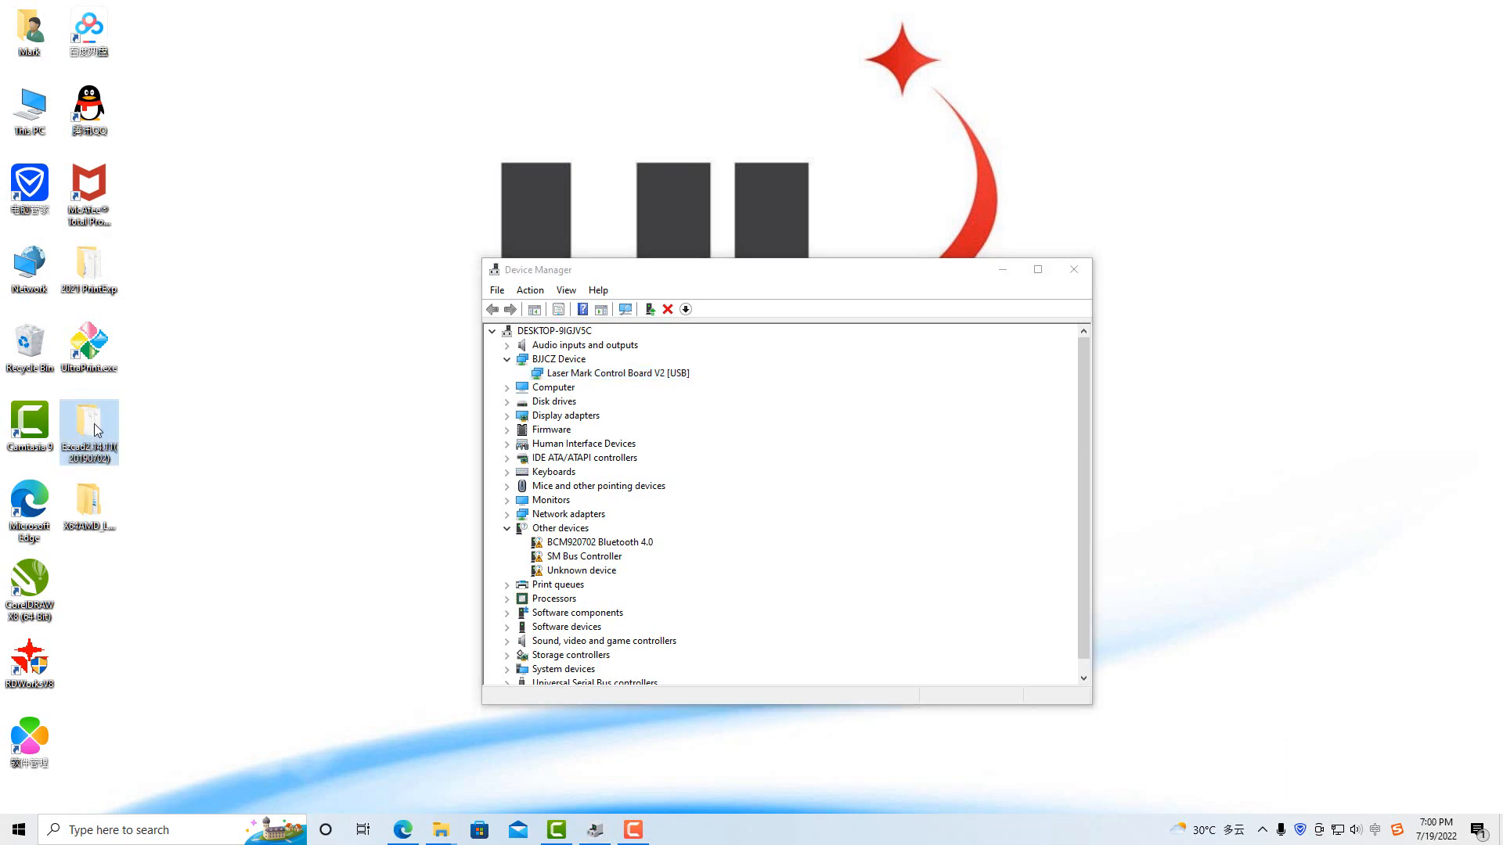
double_click(94, 424)
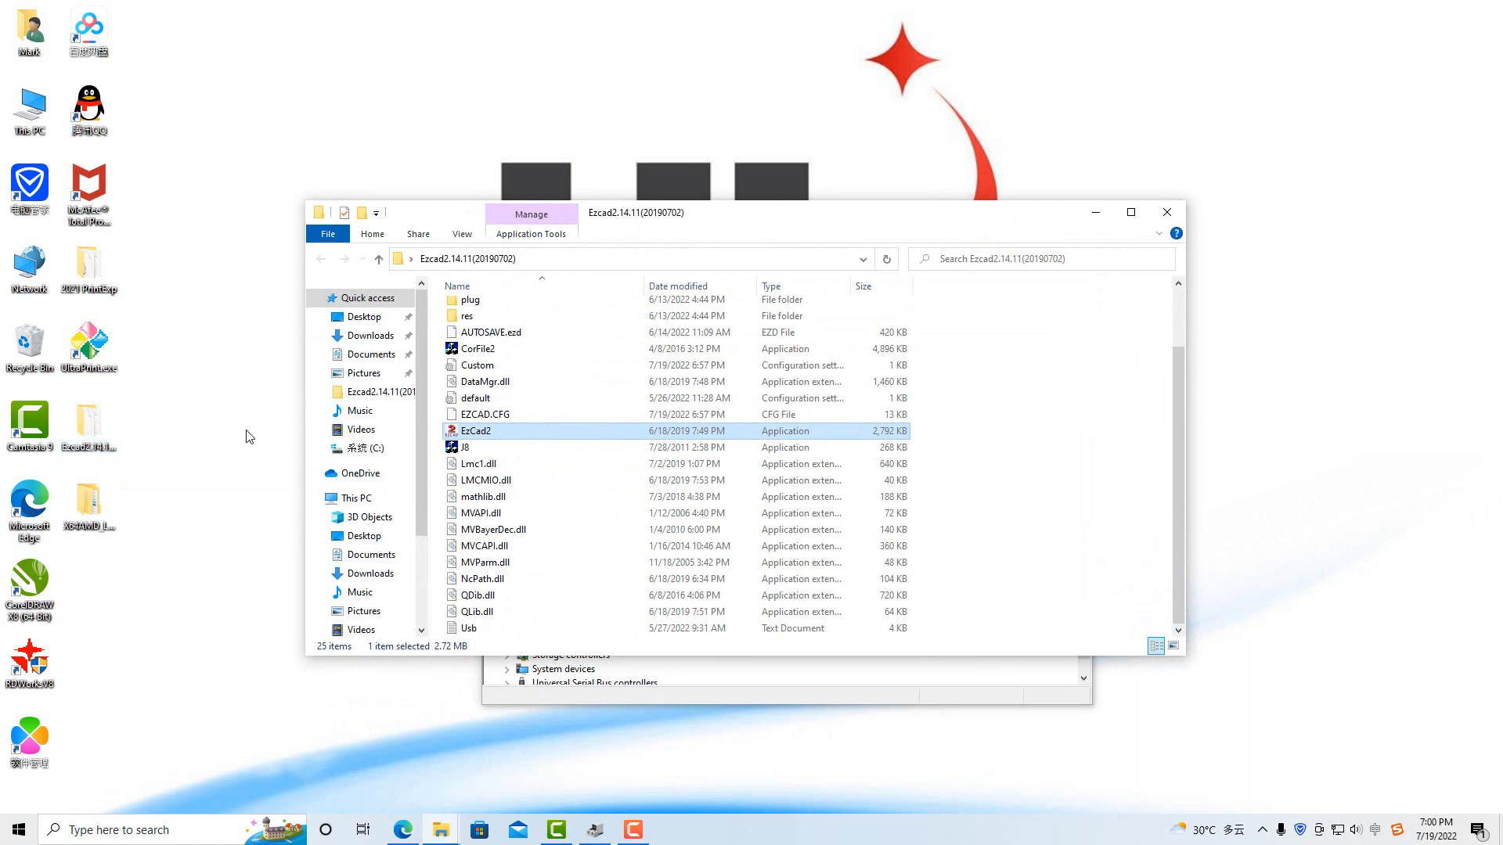
double_click(493, 437)
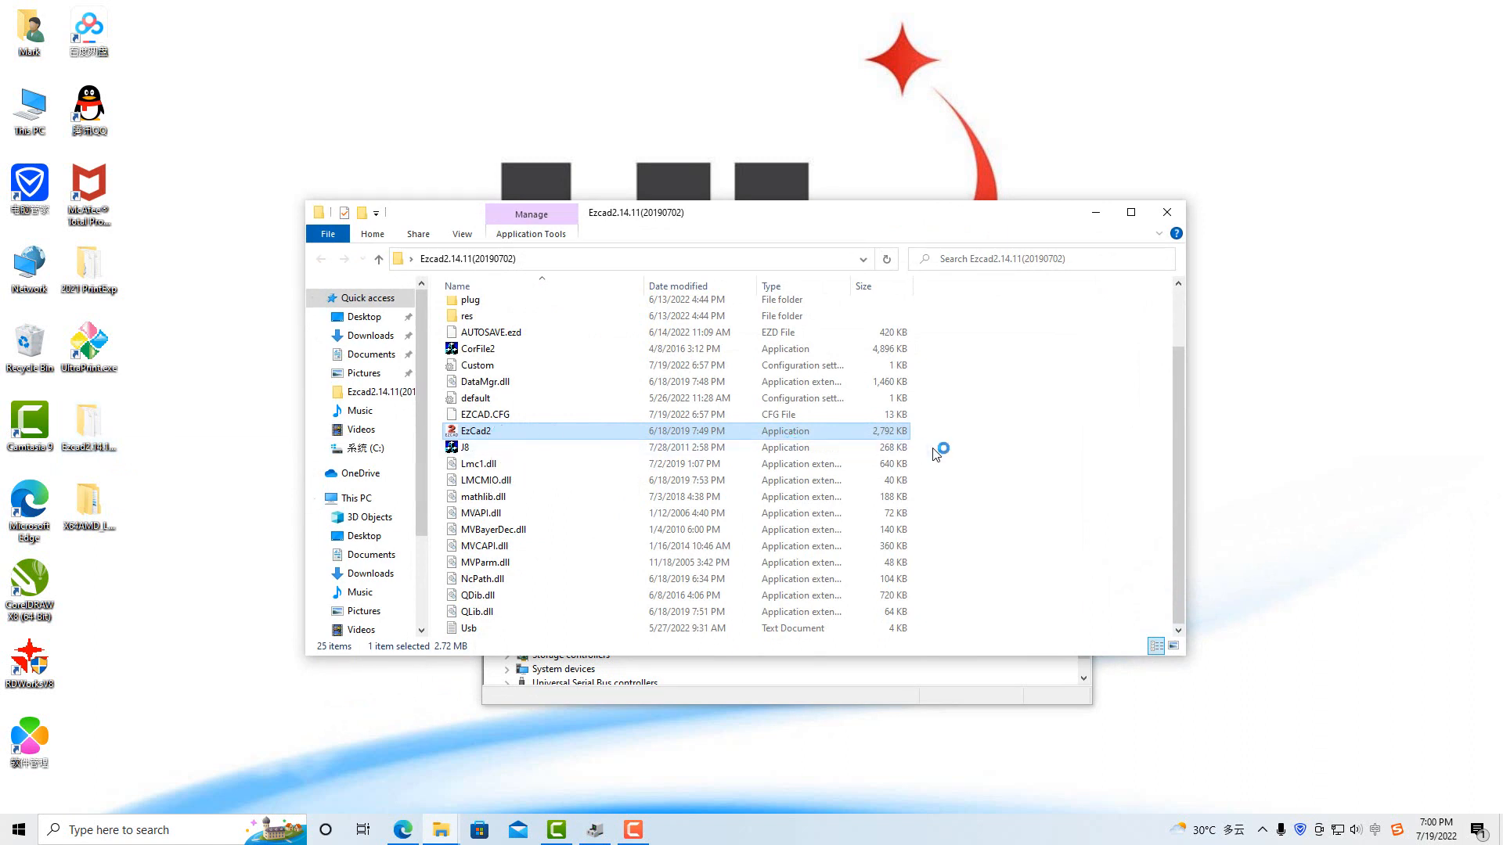